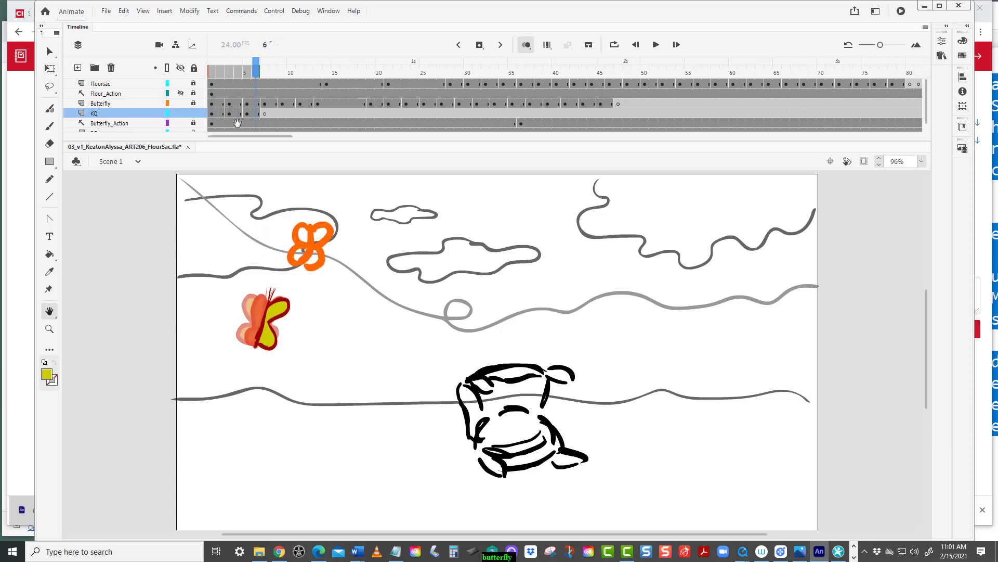
# Duplicate the KQ layer's first six frames into frames 7 through 12.
pyautogui.click(49, 52)
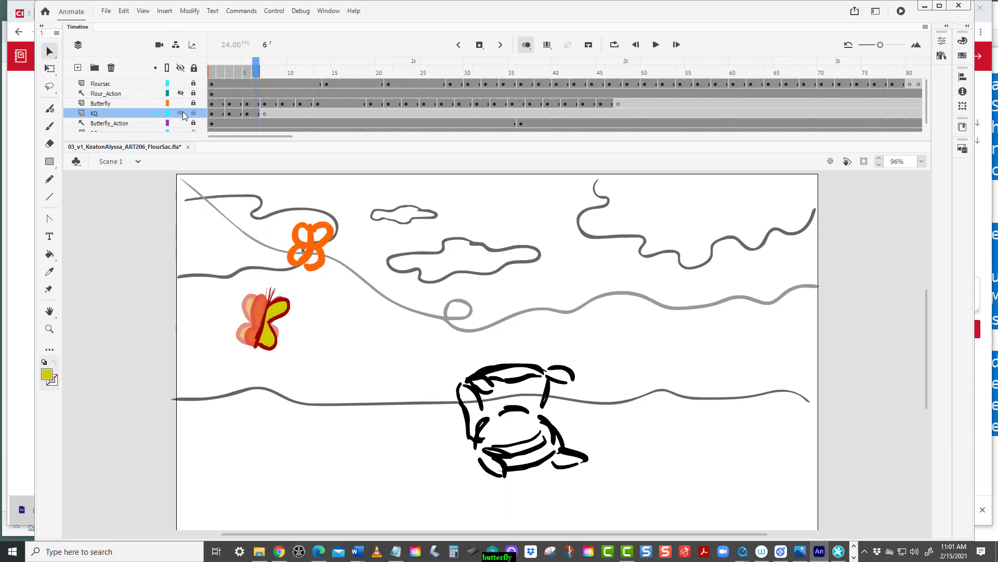
pyautogui.click(212, 115)
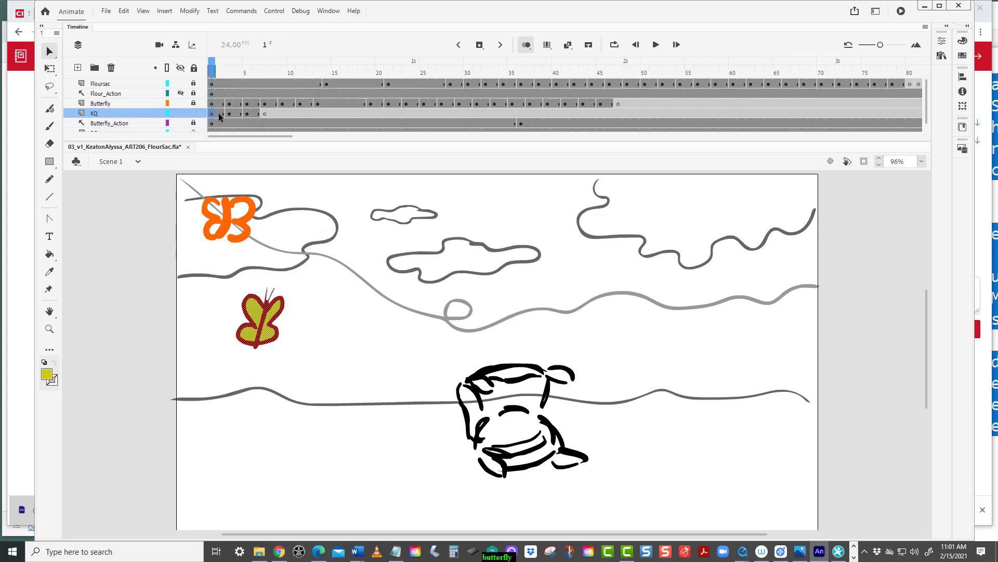
pyautogui.click(260, 114)
pyautogui.moveTo(260, 114); pyautogui.dragTo(213, 116)
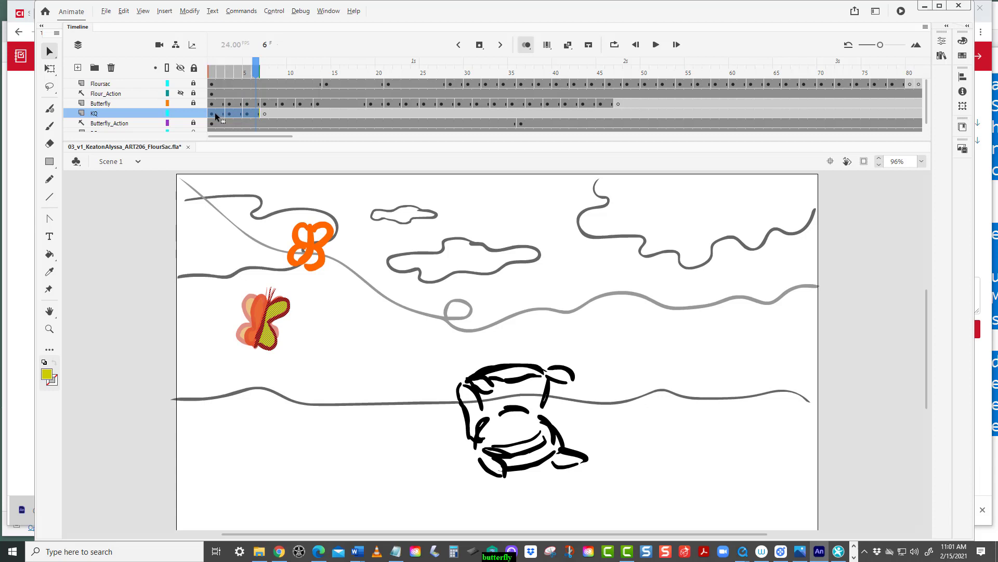
pyautogui.moveTo(215, 114); pyautogui.dragTo(268, 113)
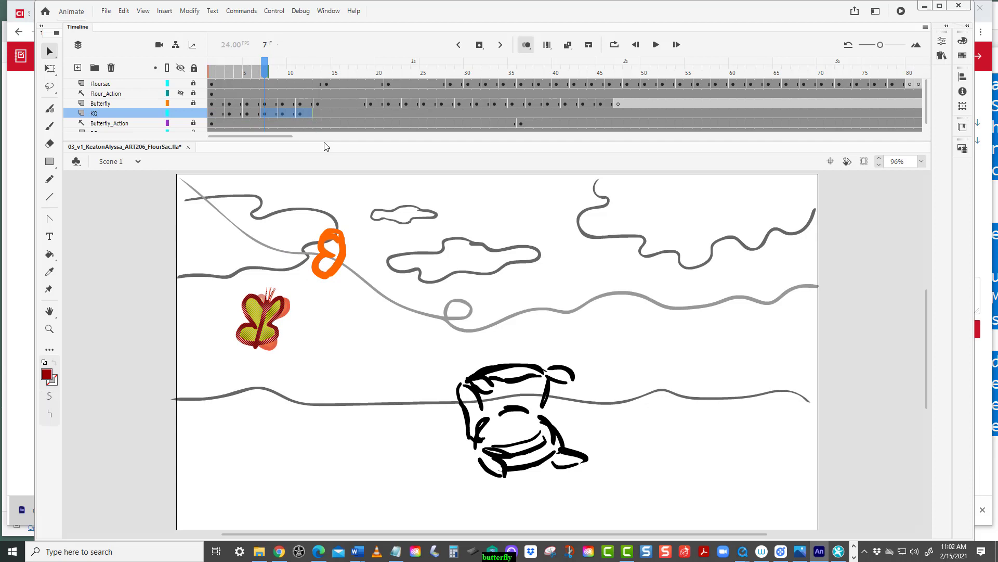
# Insert a blank keyframe at frame 13 of the KQ layer.
pyautogui.click(146, 192)
pyautogui.click(317, 112)
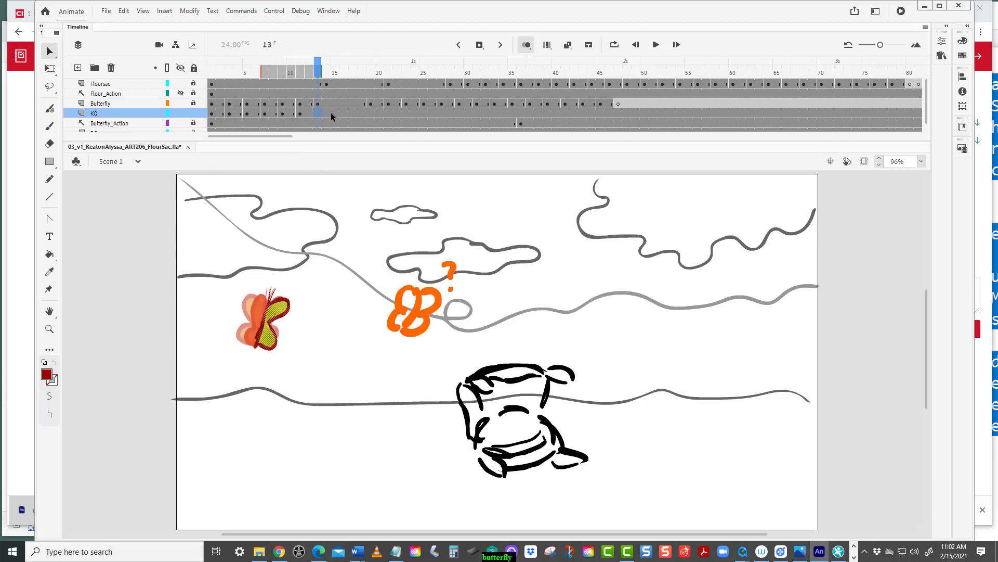
pyautogui.press('F7')
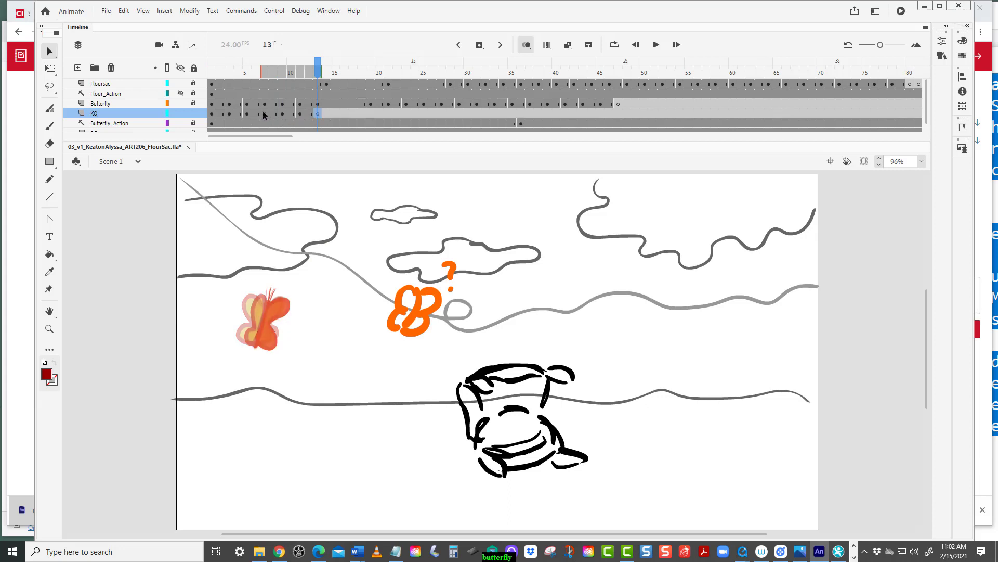
# Reverse the order of frames 7 through 12 on the KQ layer.
pyautogui.click(265, 113)
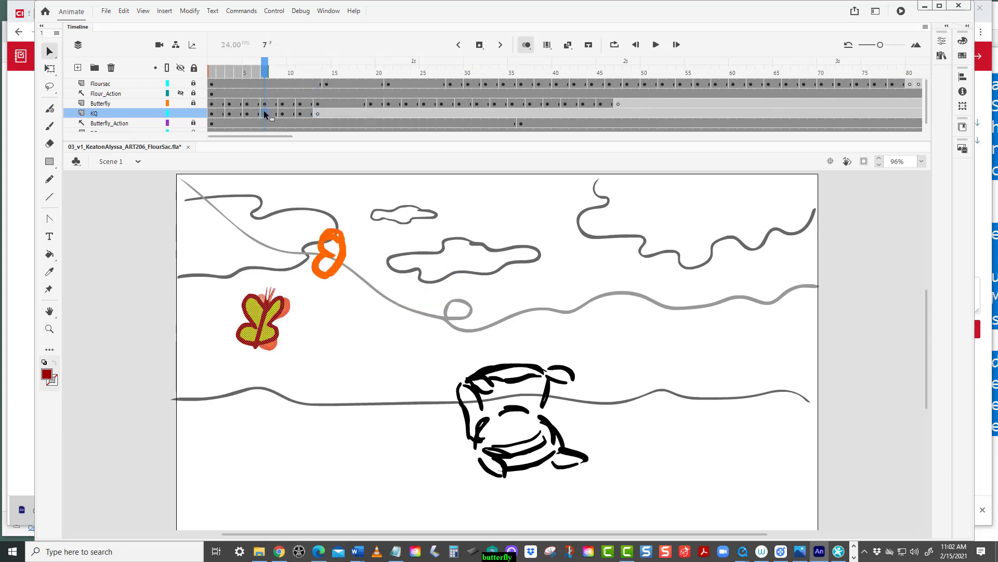
pyautogui.keyDown('shift'); pyautogui.click(307, 112); pyautogui.keyUp('shift')
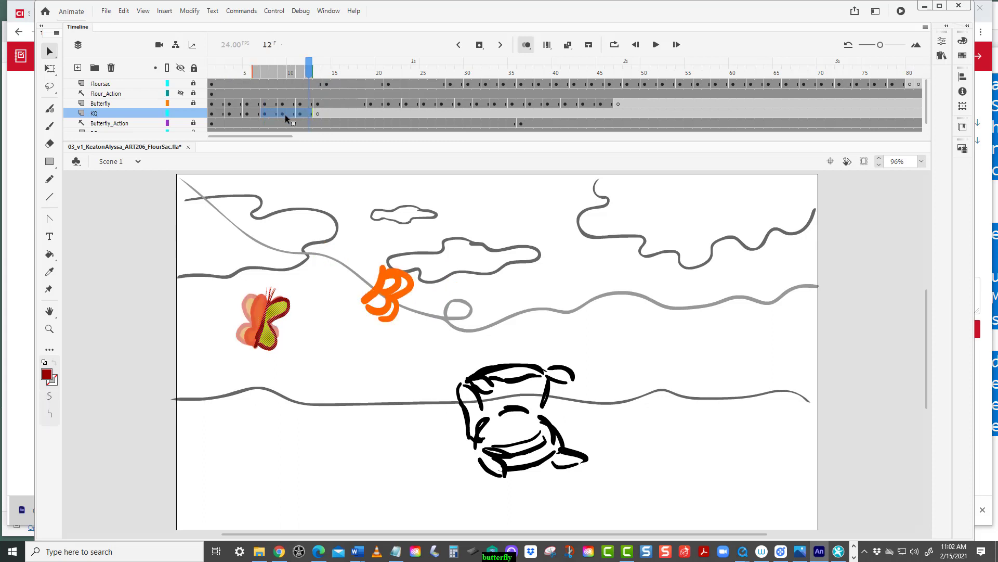
pyautogui.rightClick(285, 114)
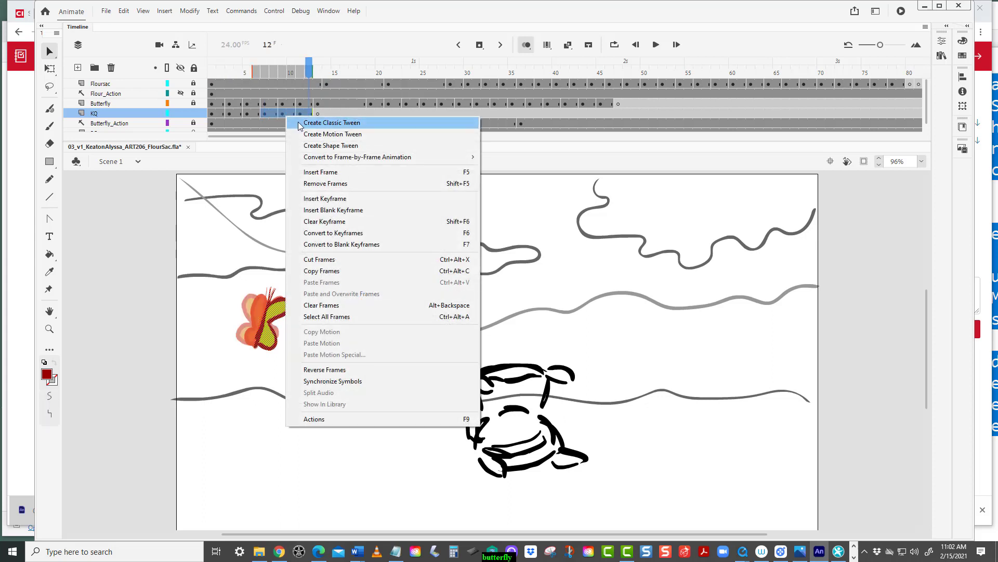
pyautogui.click(322, 370)
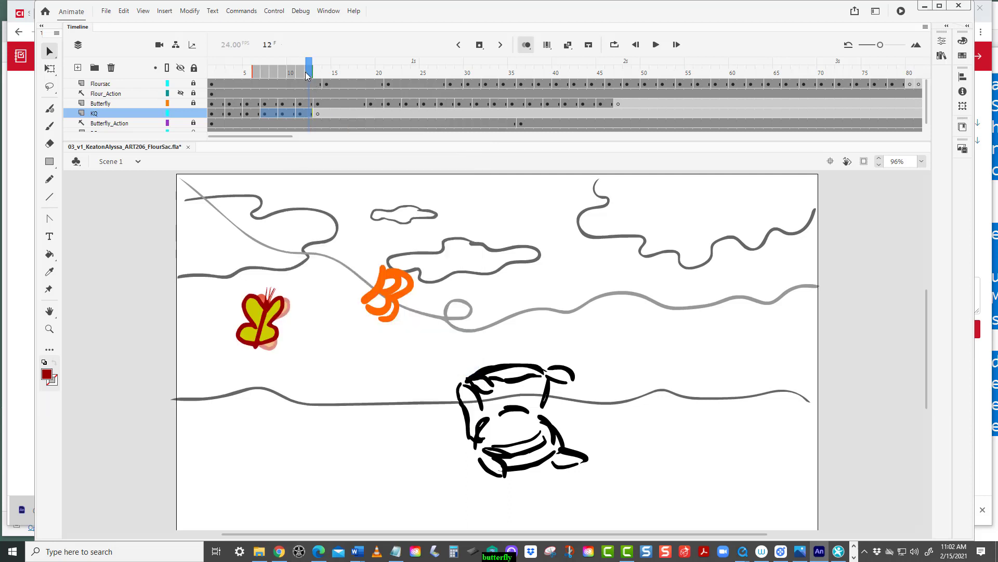
# Preview the KQ layer's frames, then copy frames 1 through 12.
pyautogui.moveTo(306, 76); pyautogui.dragTo(307, 114)
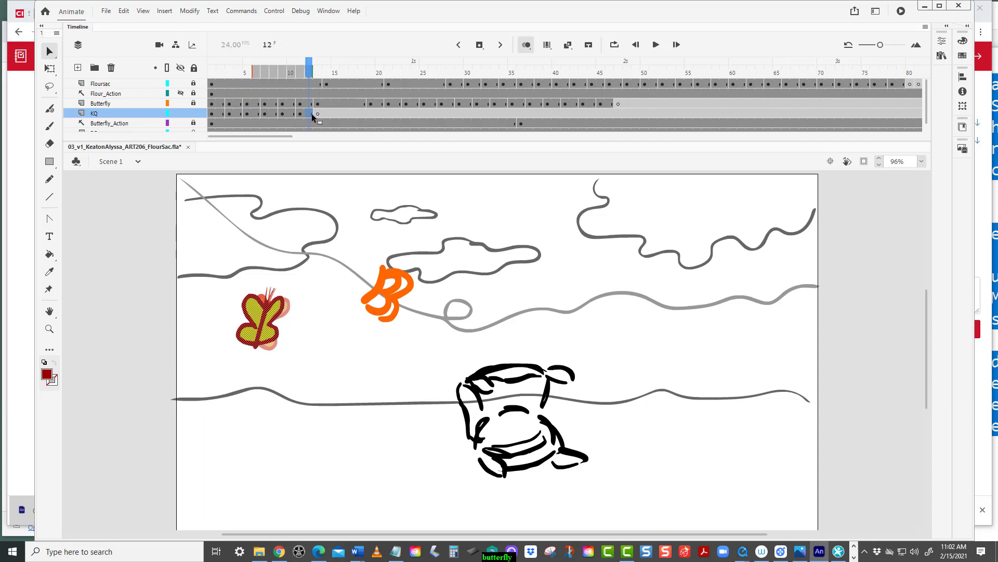
pyautogui.click(222, 115)
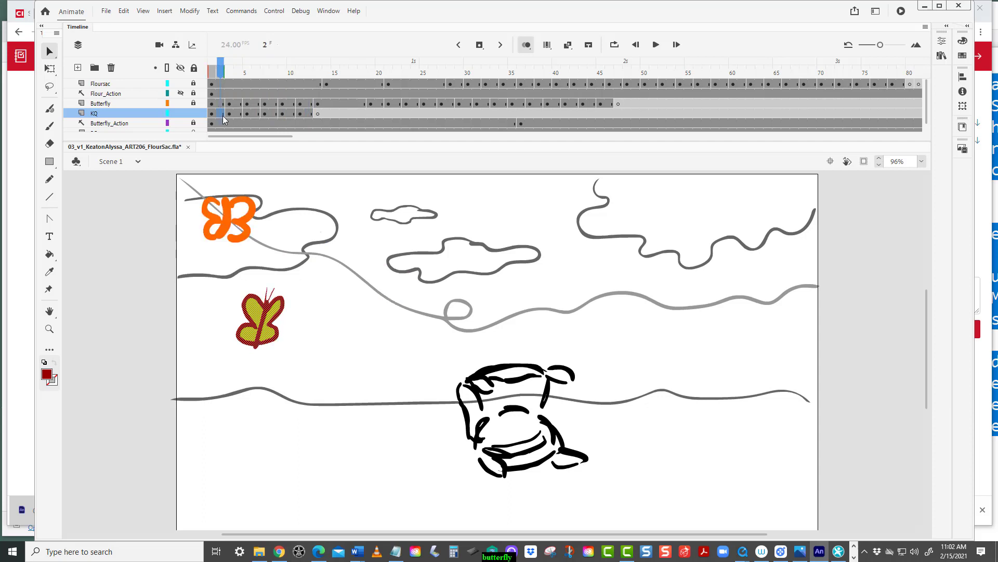
pyautogui.click(311, 113)
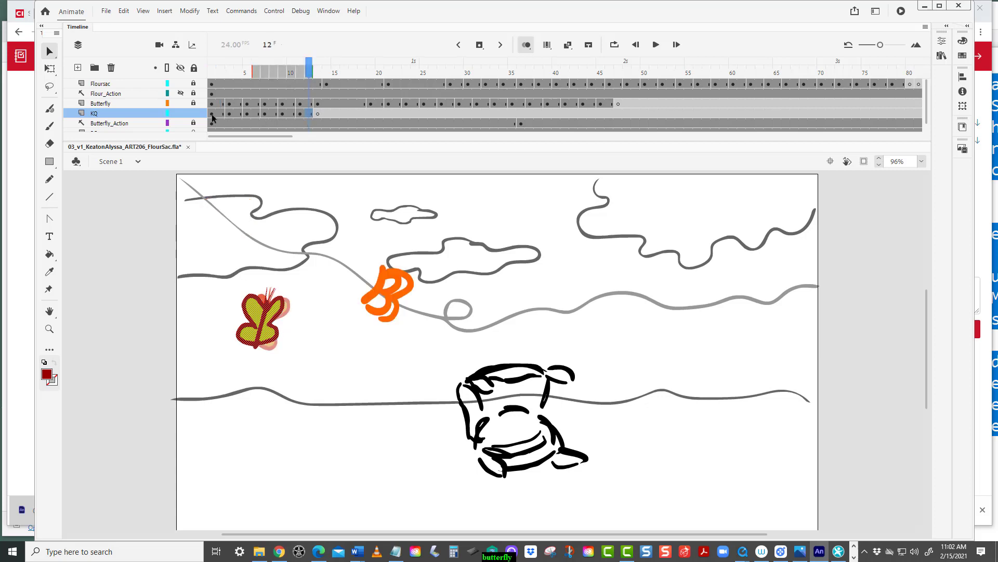
pyautogui.click(212, 114)
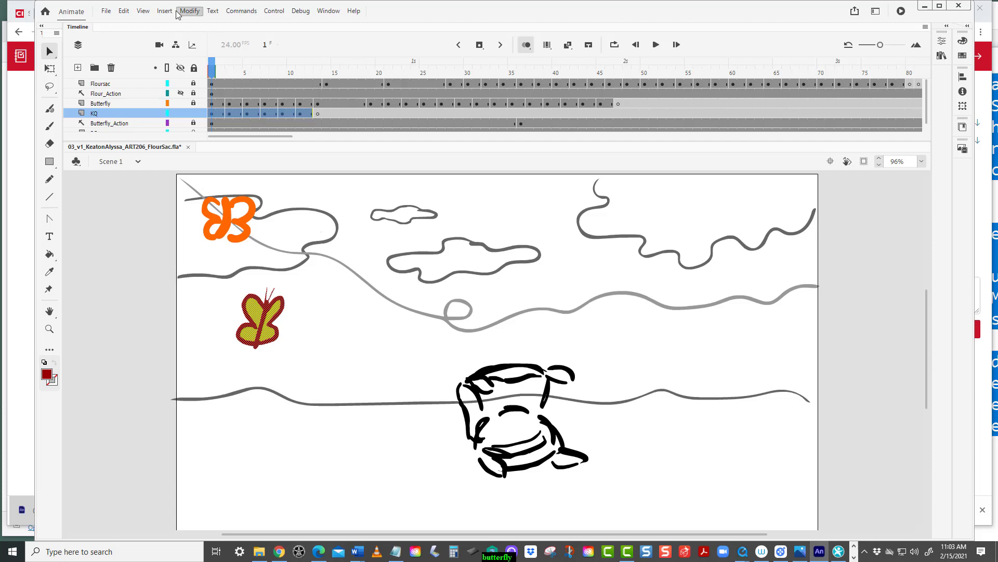
pyautogui.click(307, 112)
pyautogui.click(310, 115)
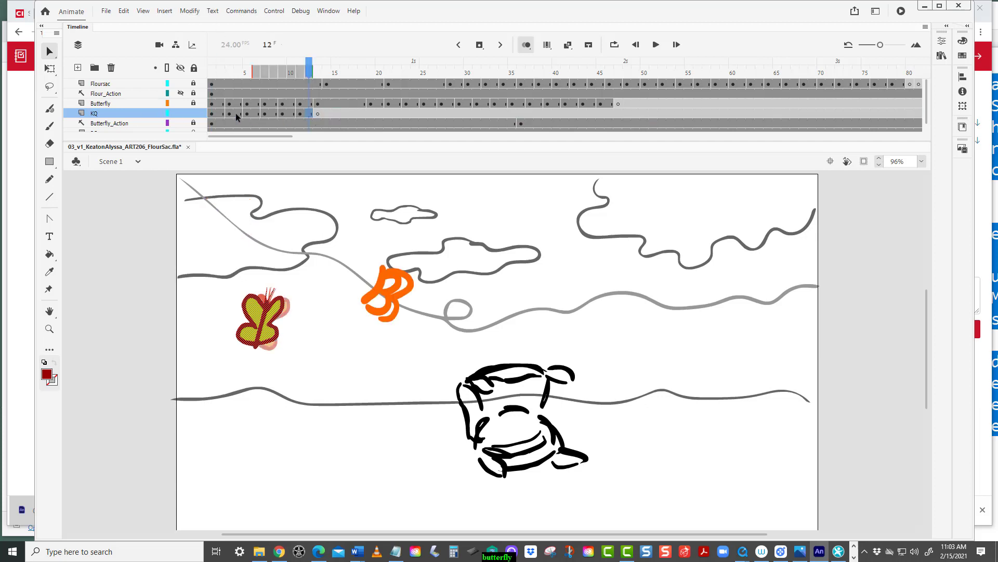
pyautogui.click(214, 113)
pyautogui.rightClick(254, 113)
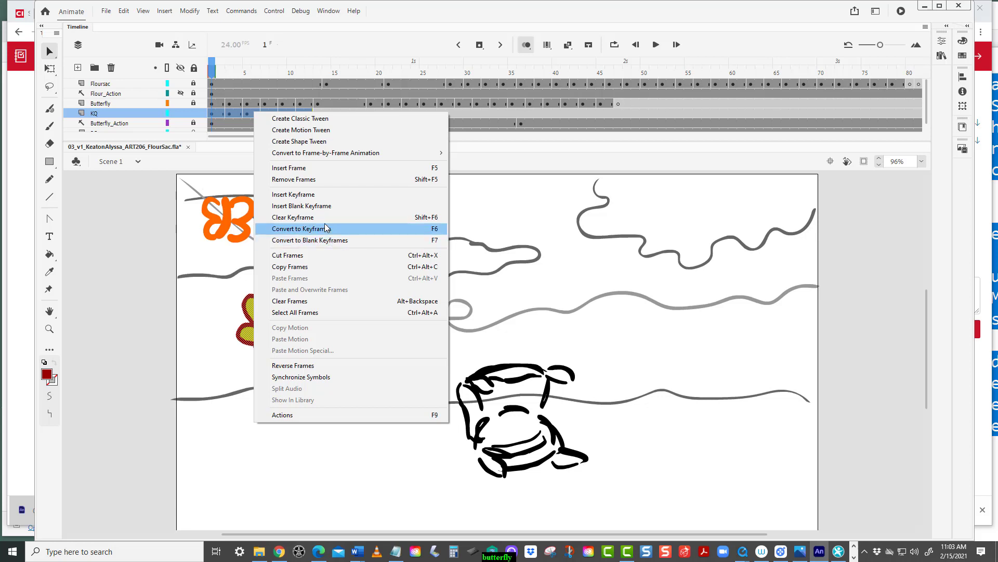
pyautogui.click(304, 268)
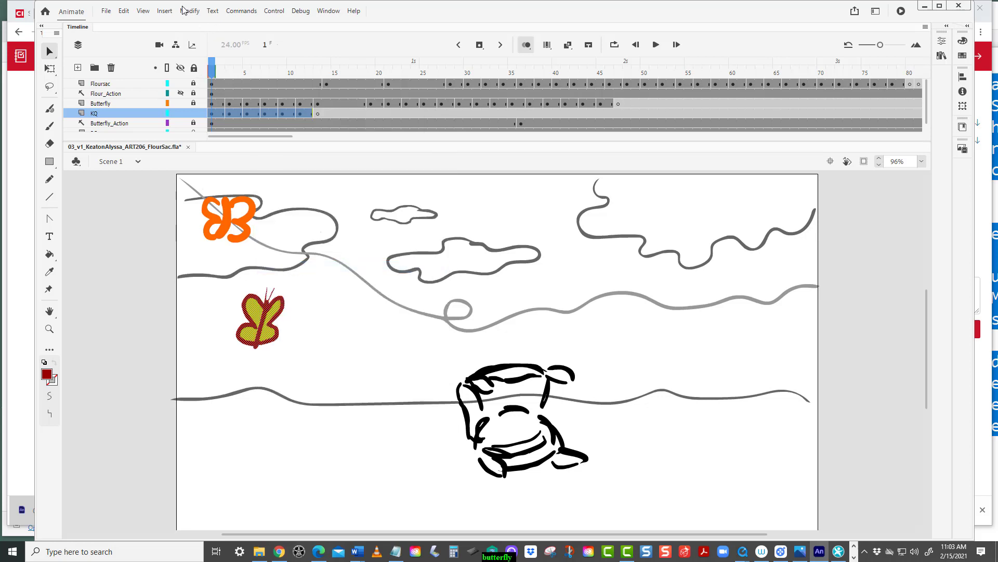
# Add a new layer above the KQ layer.
pyautogui.click(164, 11)
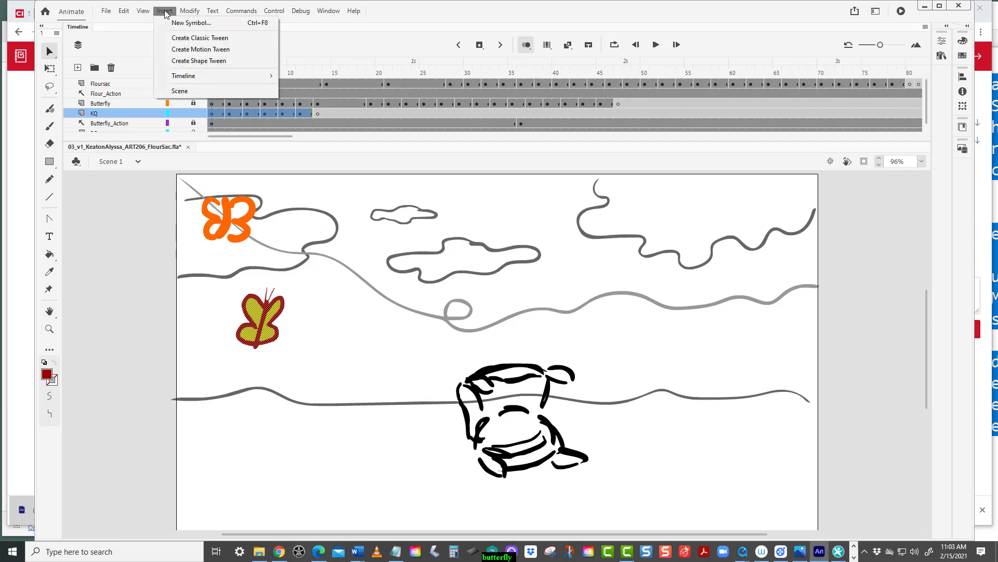
pyautogui.moveTo(151, 12)
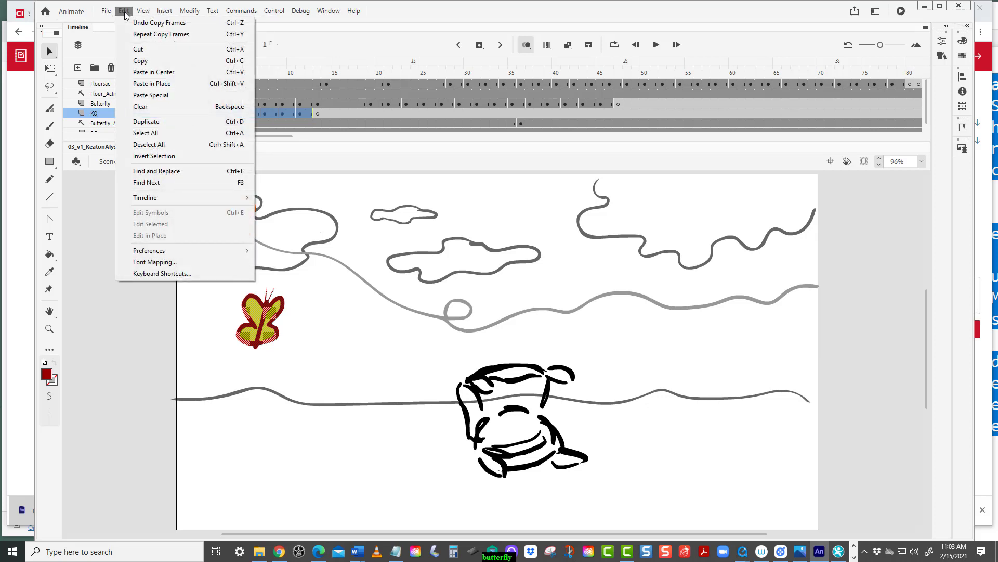
pyautogui.click(148, 61)
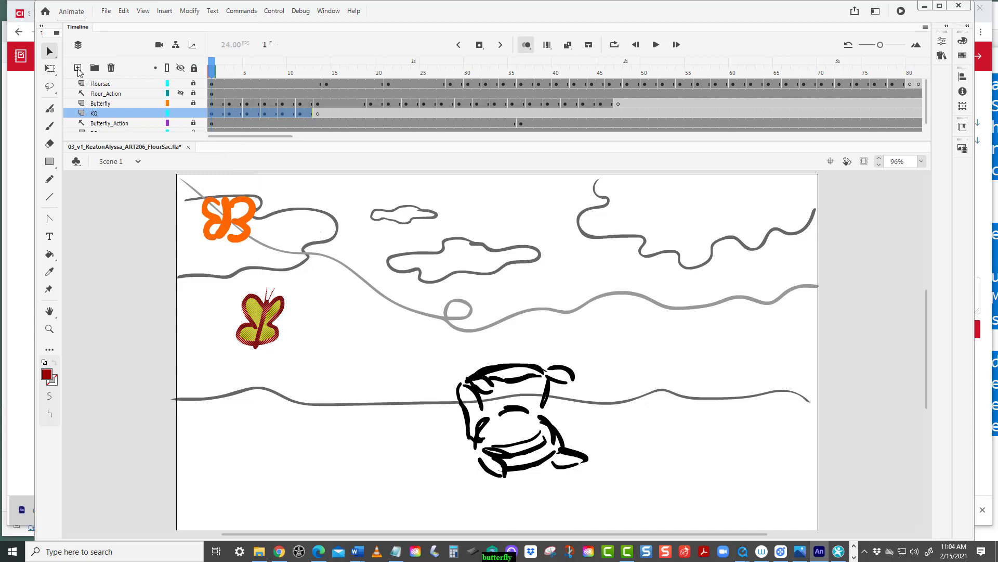
pyautogui.click(78, 68)
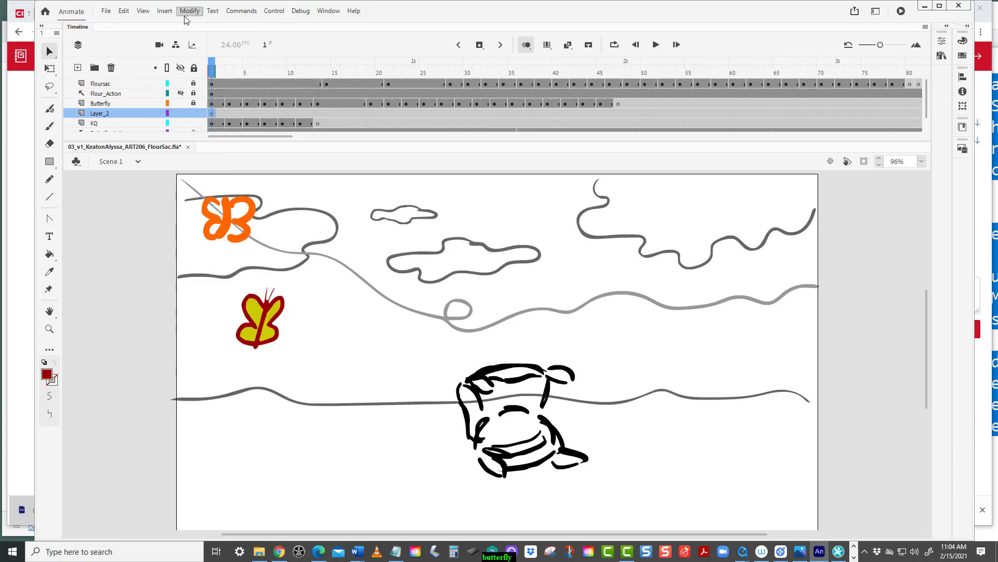
# Create a new graphic symbol named ButterflyLoop.
pyautogui.click(165, 11)
pyautogui.moveTo(152, 14)
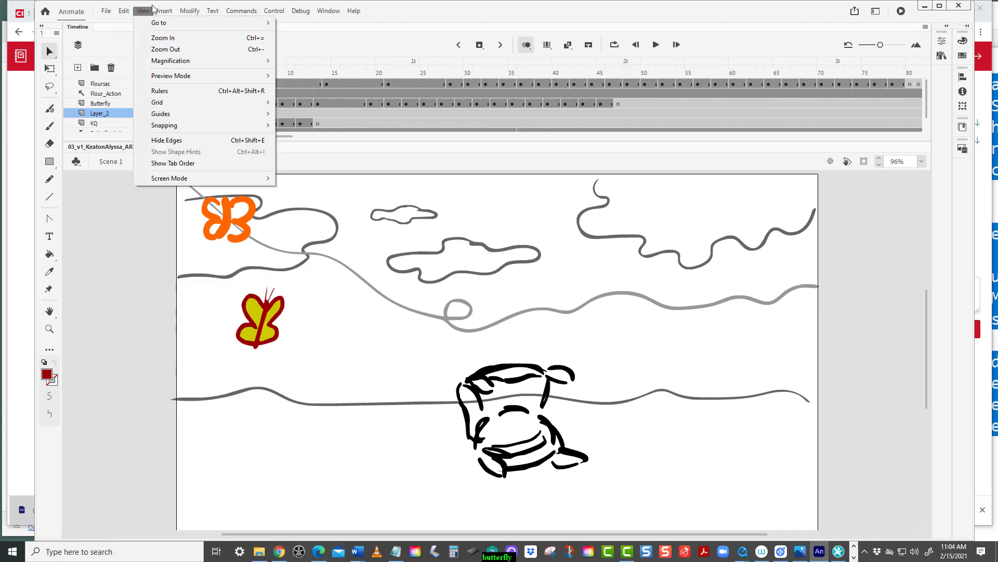
pyautogui.click(171, 23)
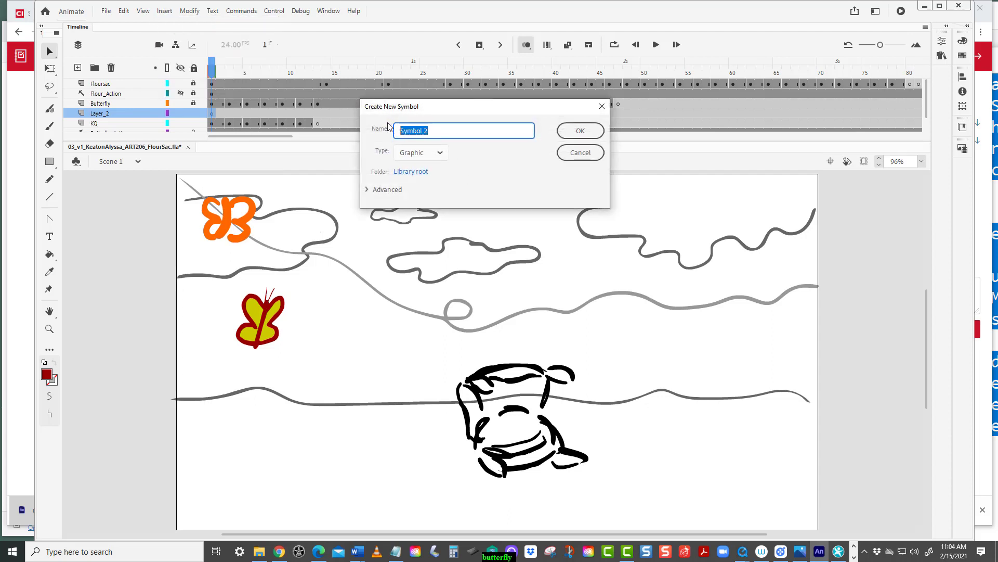
pyautogui.write('ButterflyLoop')
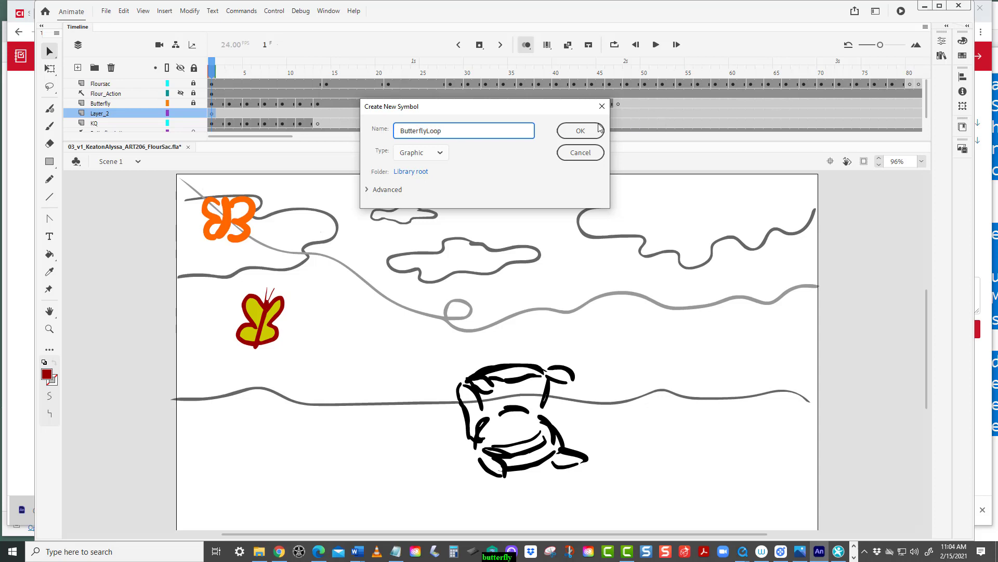
pyautogui.click(579, 130)
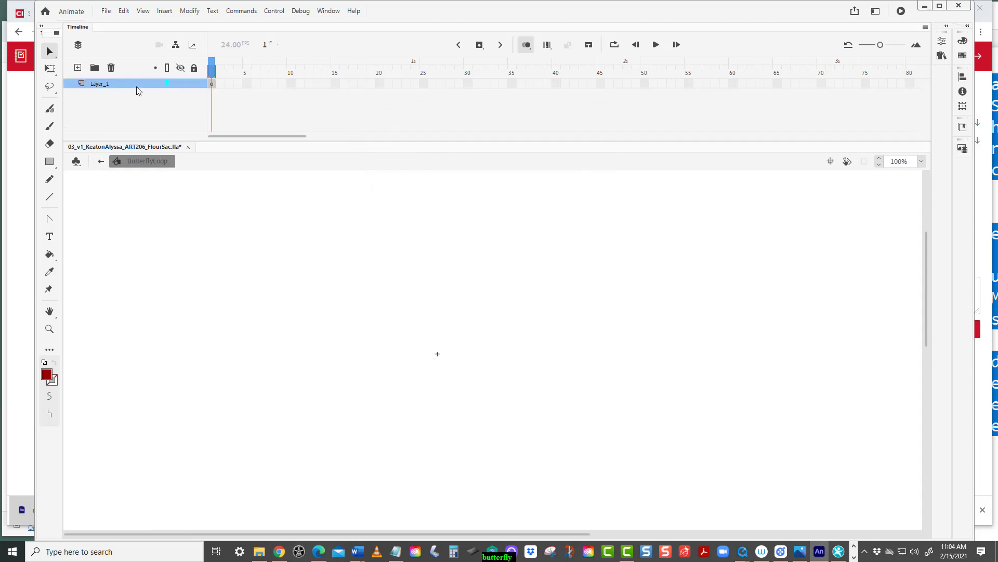
# Rename the symbol's layer to butterflyloop.
pyautogui.doubleClick(117, 83)
pyautogui.write('butterflyloop')
# Paste the copied frames into the symbol's timeline at frame 1.
pyautogui.click(211, 83)
pyautogui.rightClick(209, 86)
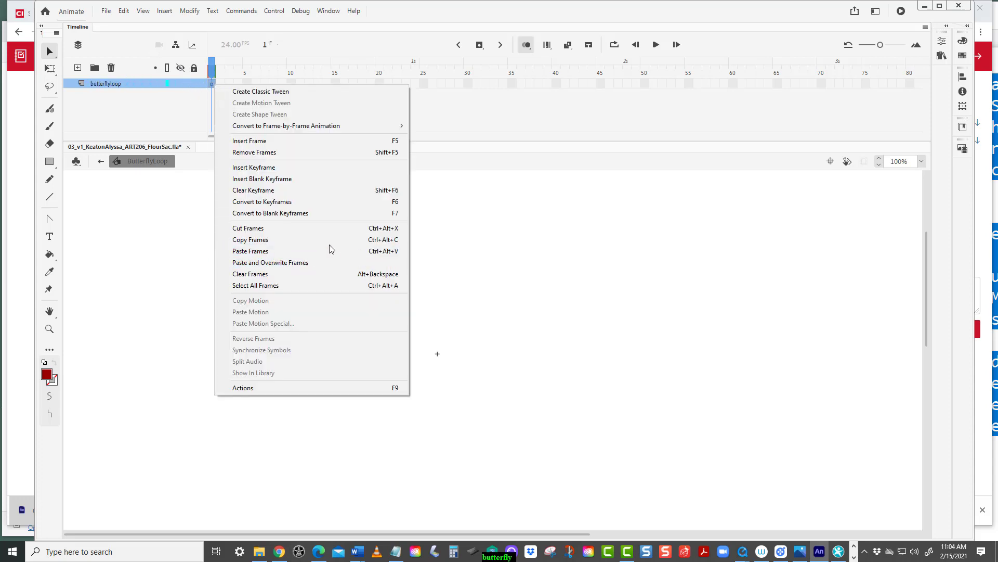
pyautogui.click(280, 251)
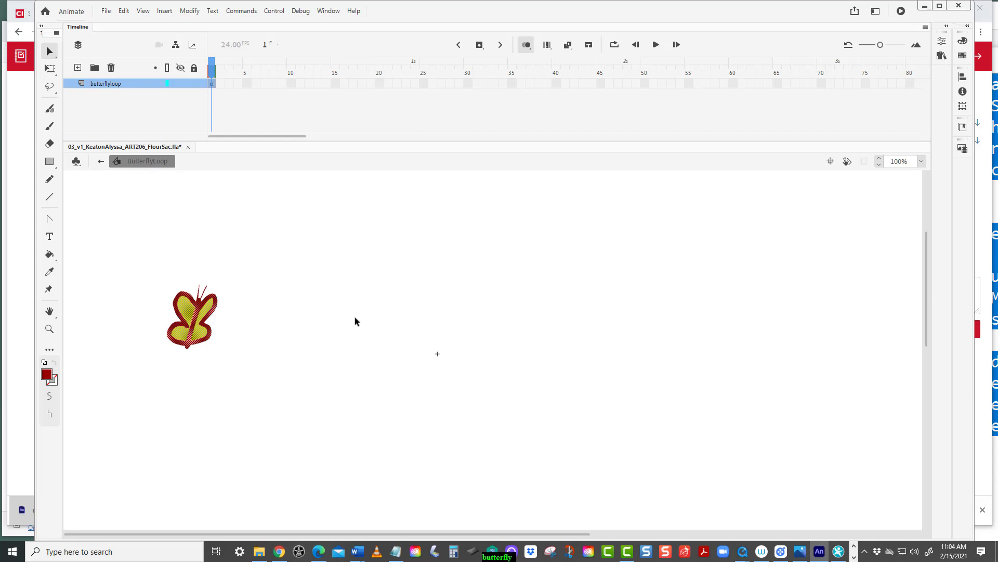
# Select all twelve frames and enable editing multiple frames across the whole range.
pyautogui.click(265, 73)
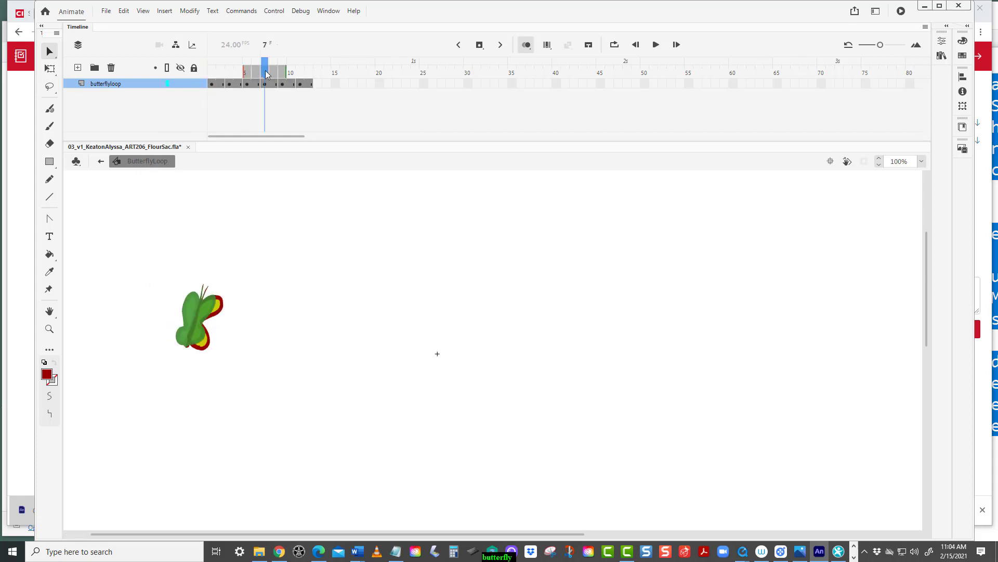
pyautogui.moveTo(265, 71); pyautogui.dragTo(196, 70)
pyautogui.click(214, 85)
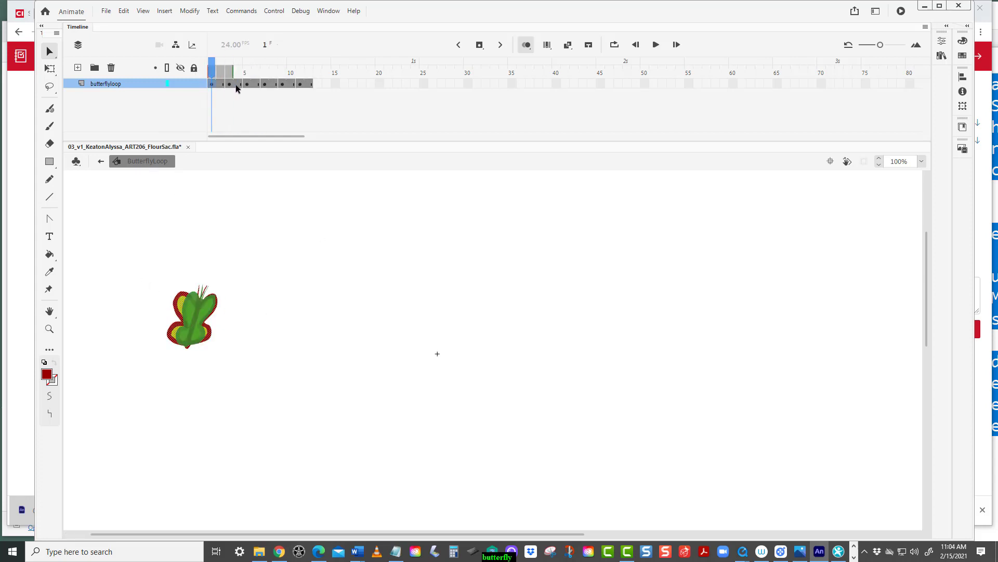
pyautogui.keyDown('shift'); pyautogui.click(309, 84); pyautogui.keyUp('shift')
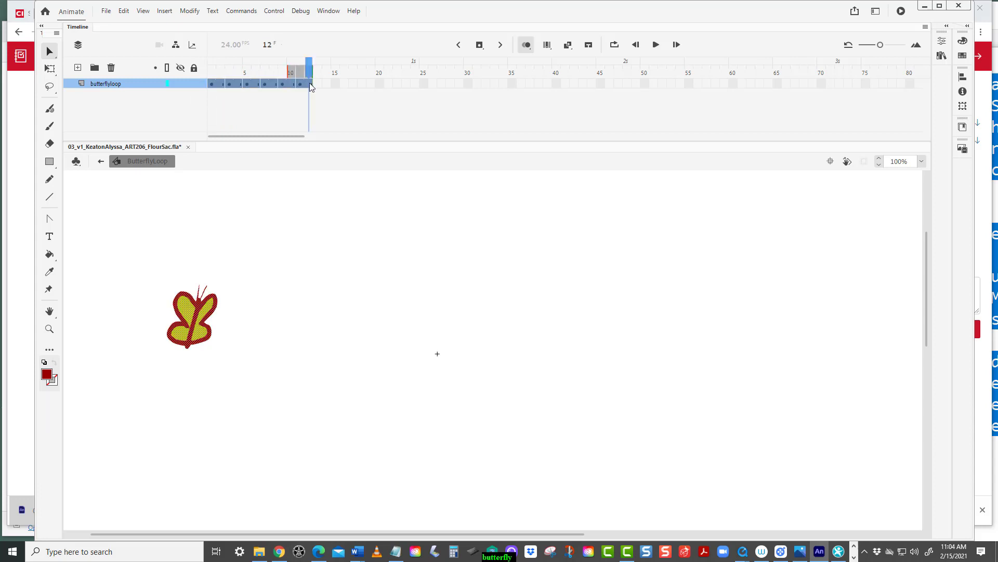
pyautogui.click(524, 46)
pyautogui.click(548, 46)
pyautogui.moveTo(287, 69); pyautogui.dragTo(179, 69)
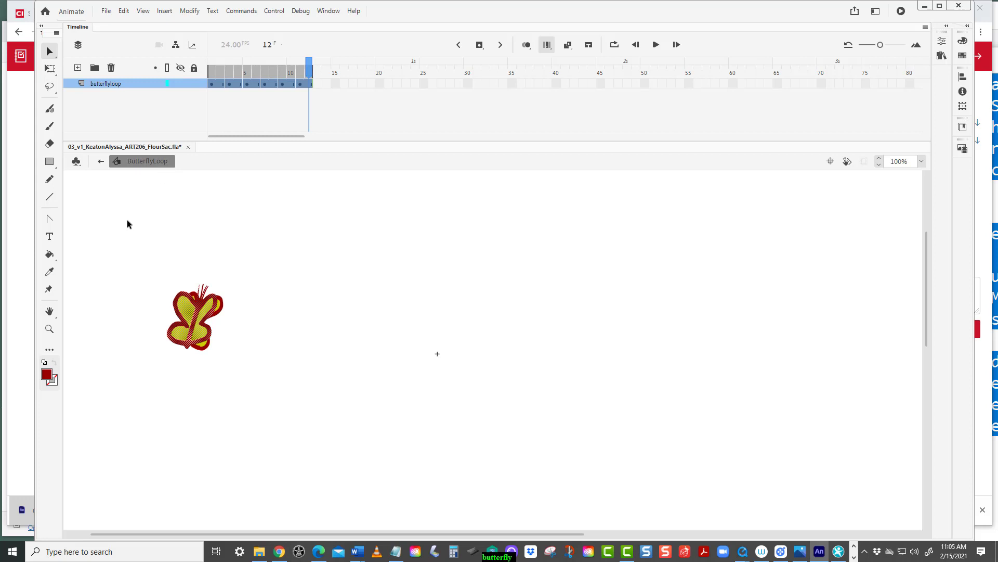
# Move the butterfly drawings in every frame together onto the symbol's center point.
pyautogui.click(48, 53)
pyautogui.moveTo(125, 251); pyautogui.dragTo(289, 414)
pyautogui.moveTo(187, 320); pyautogui.dragTo(432, 372)
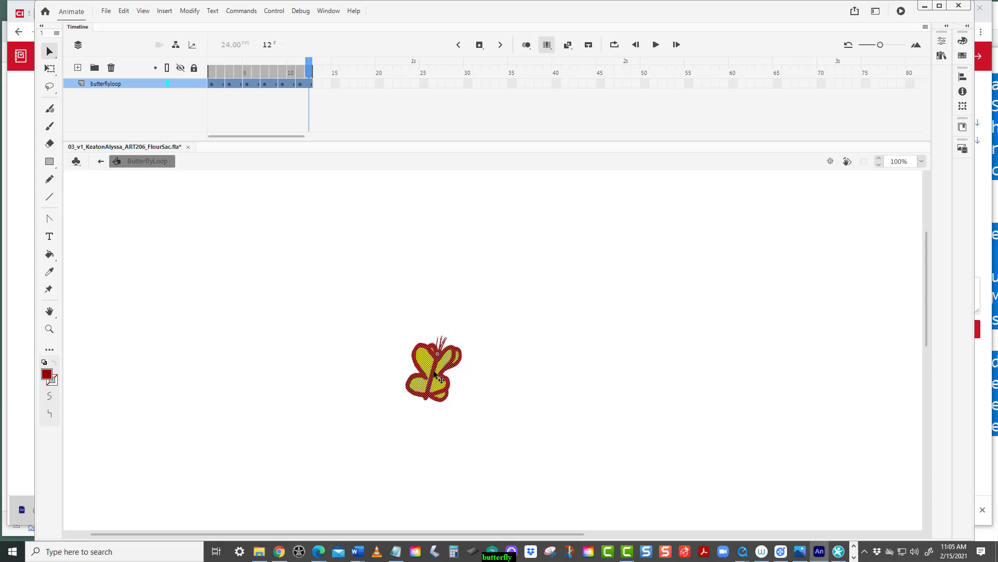
# Turn off multi-frame editing and play back the butterfly loop.
pyautogui.click(547, 45)
pyautogui.press('Return')
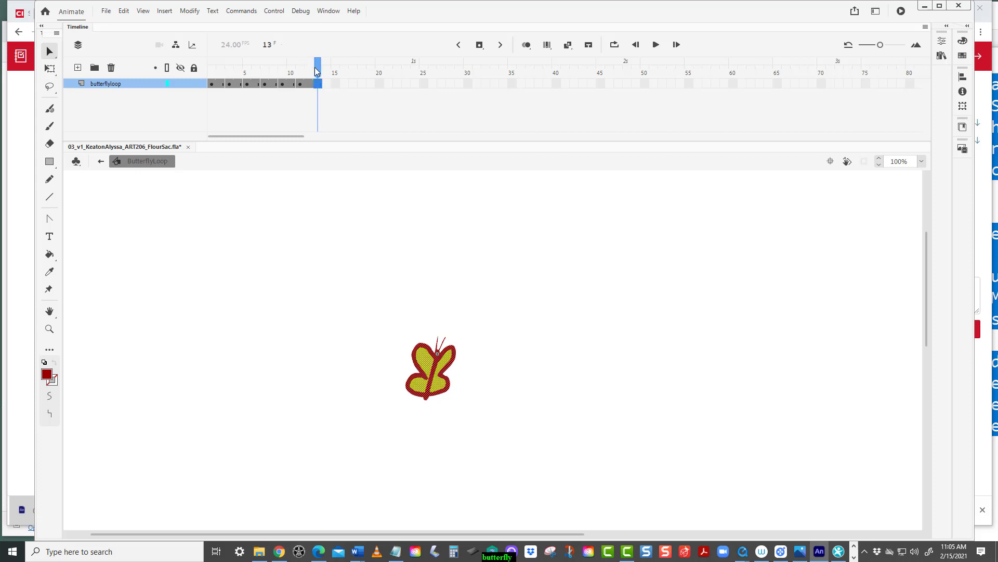
pyautogui.click(275, 69)
pyautogui.moveTo(275, 70); pyautogui.dragTo(161, 95)
pyautogui.moveTo(245, 101); pyautogui.dragTo(335, 105)
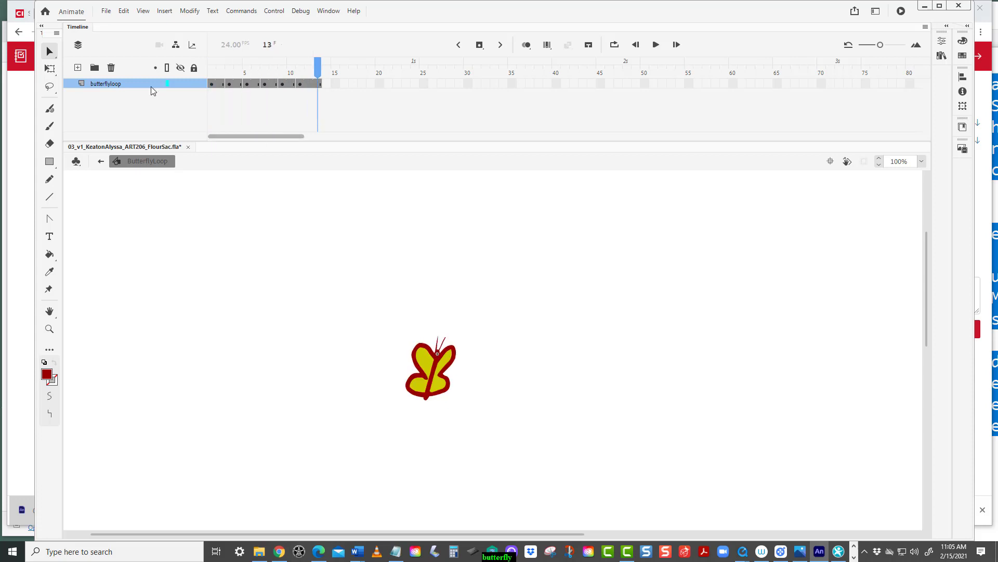
# Rewind the ButterflyLoop symbol's timeline to frame 1 and exit back to Scene 1.
pyautogui.moveTo(311, 72); pyautogui.dragTo(174, 98)
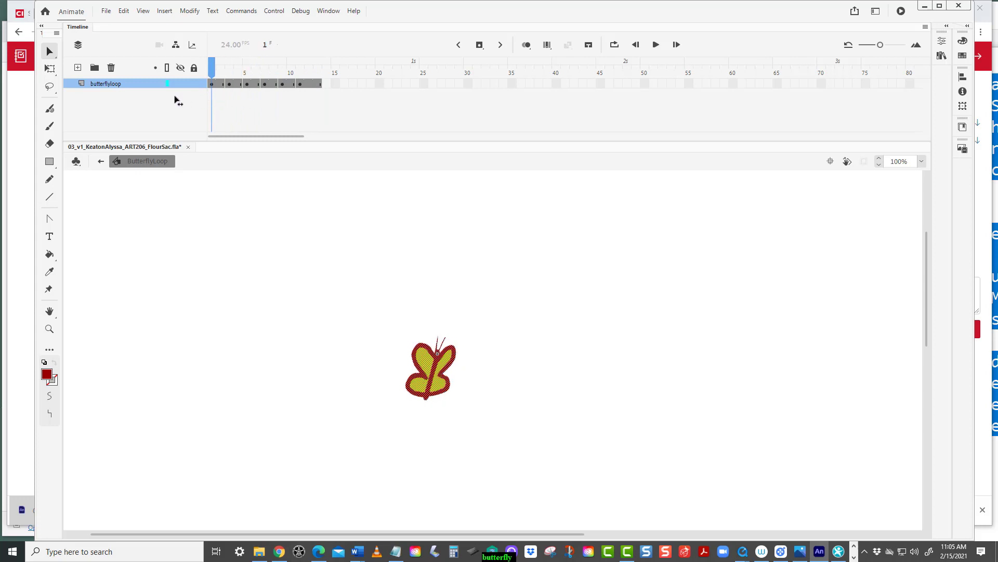
pyautogui.click(101, 162)
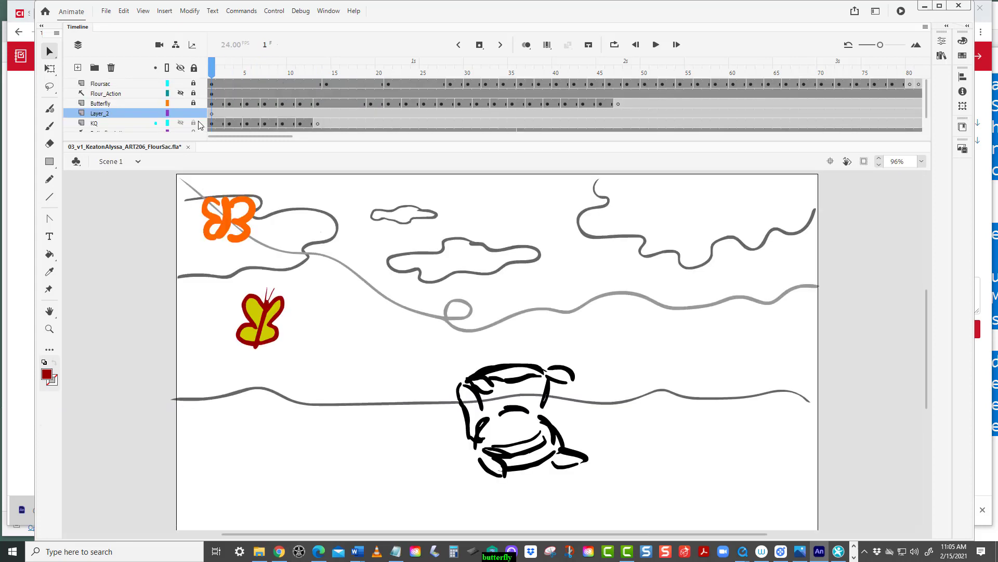
# Delete the KQ layer from the main scene's timeline.
pyautogui.click(214, 113)
pyautogui.click(941, 56)
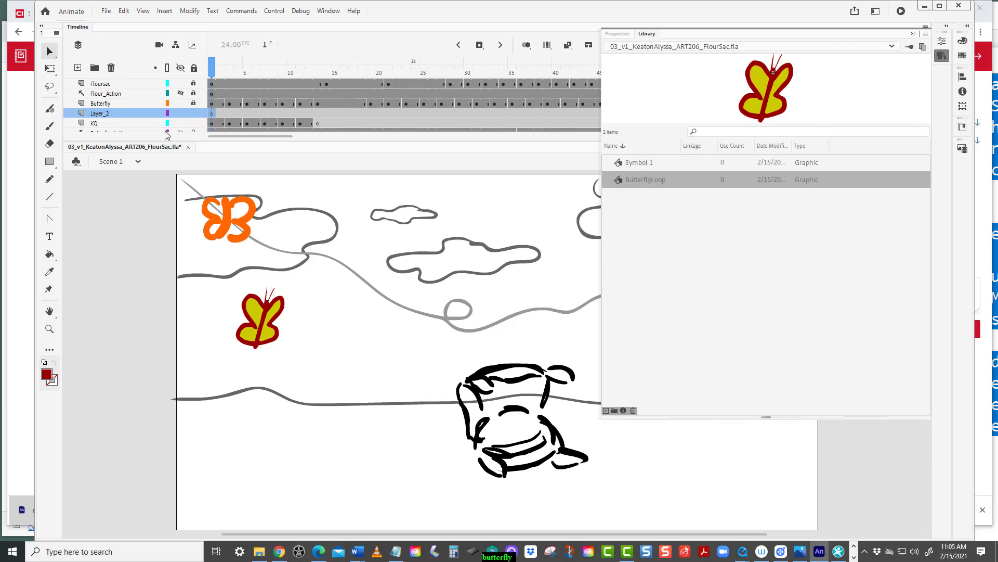
pyautogui.click(141, 123)
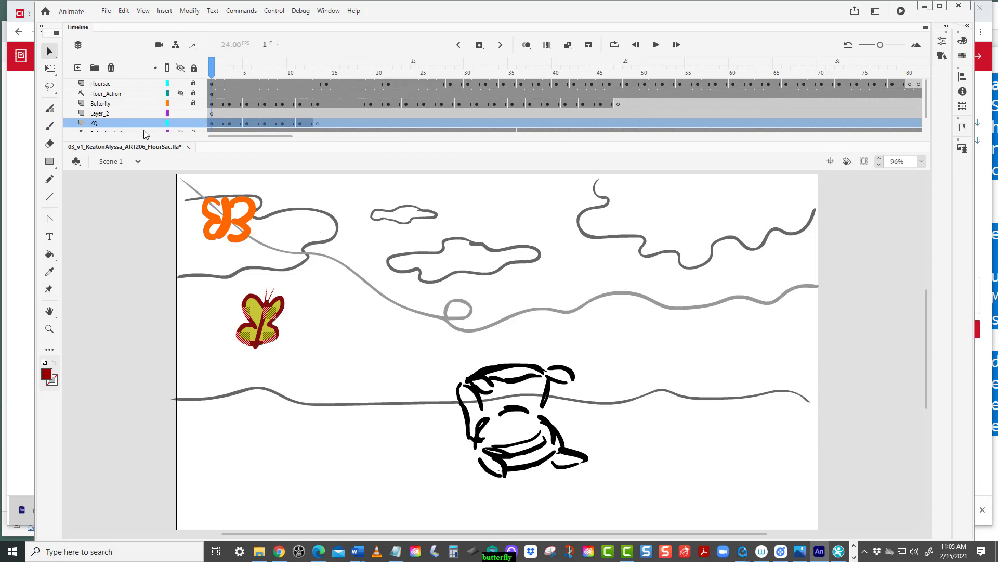
pyautogui.rightClick(138, 123)
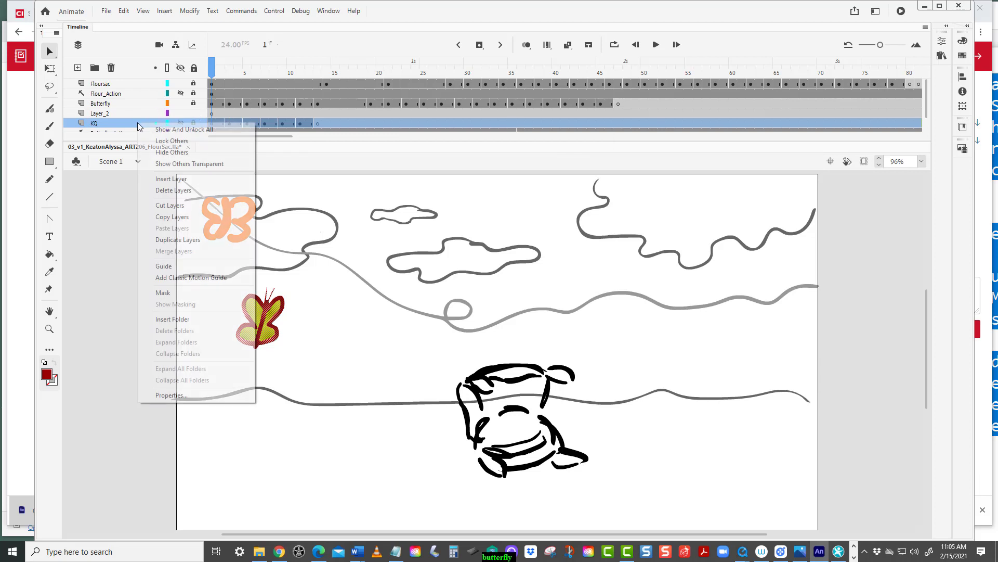
pyautogui.click(173, 190)
# Place a ButterflyLoop instance from the library onto Layer_2 near the stage's left edge.
pyautogui.click(211, 114)
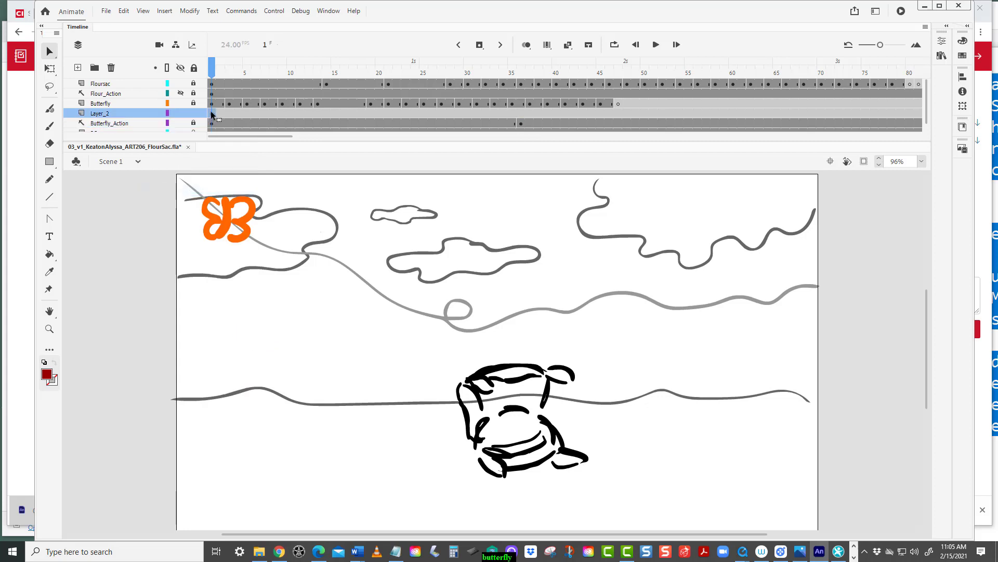
pyautogui.click(942, 56)
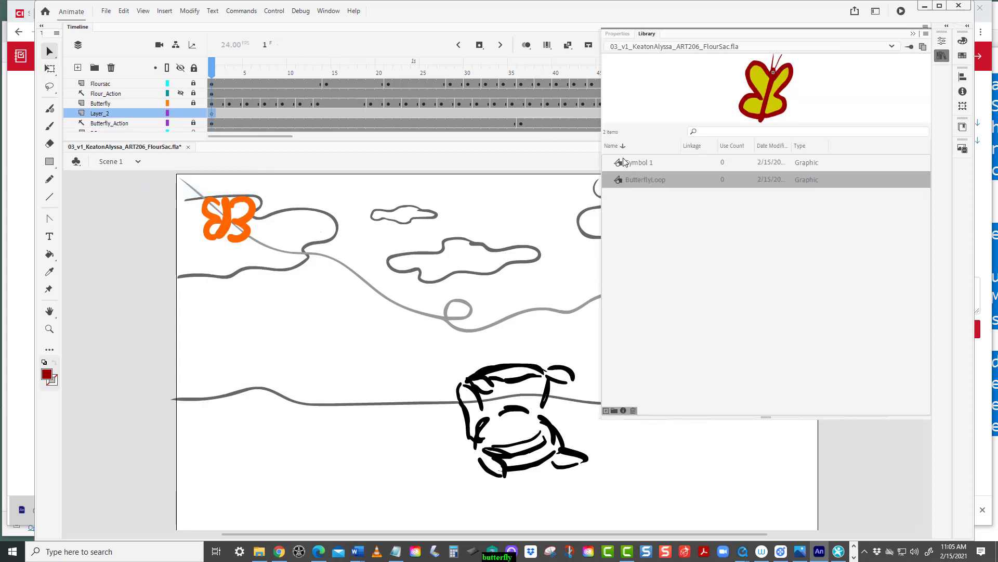
pyautogui.moveTo(627, 180); pyautogui.dragTo(210, 295)
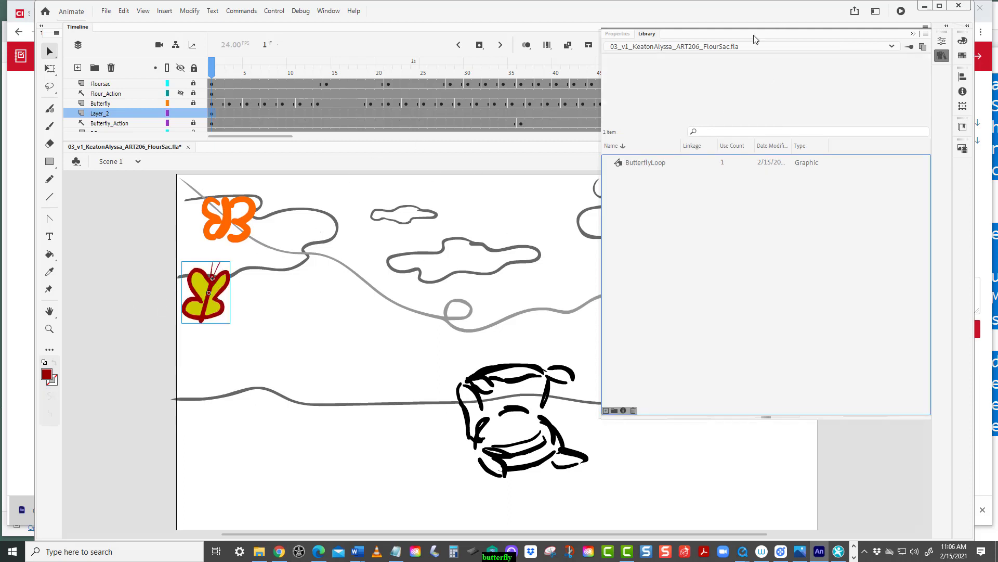
# Play back the main scene animation.
pyautogui.moveTo(778, 40); pyautogui.dragTo(936, 140)
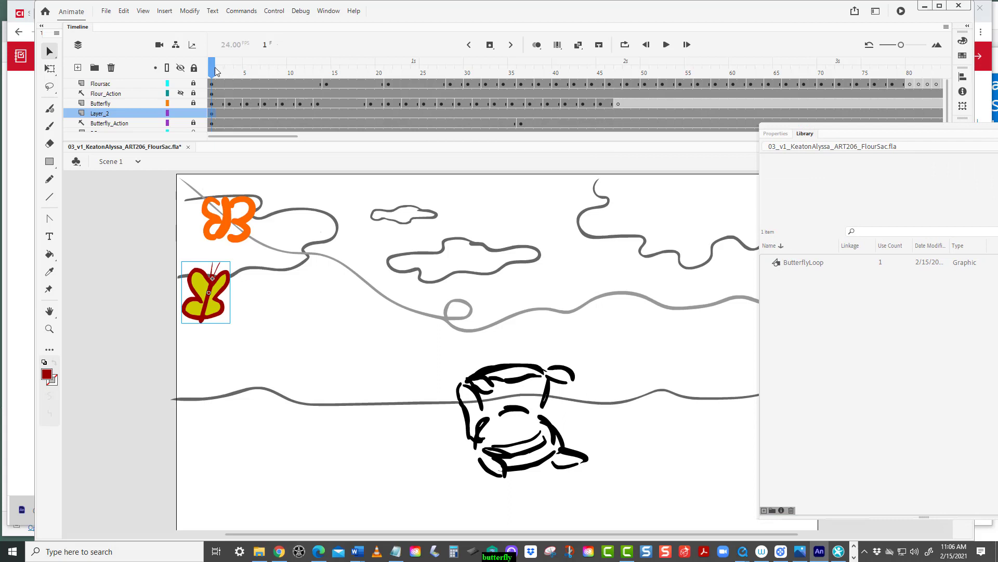
pyautogui.press('Return')
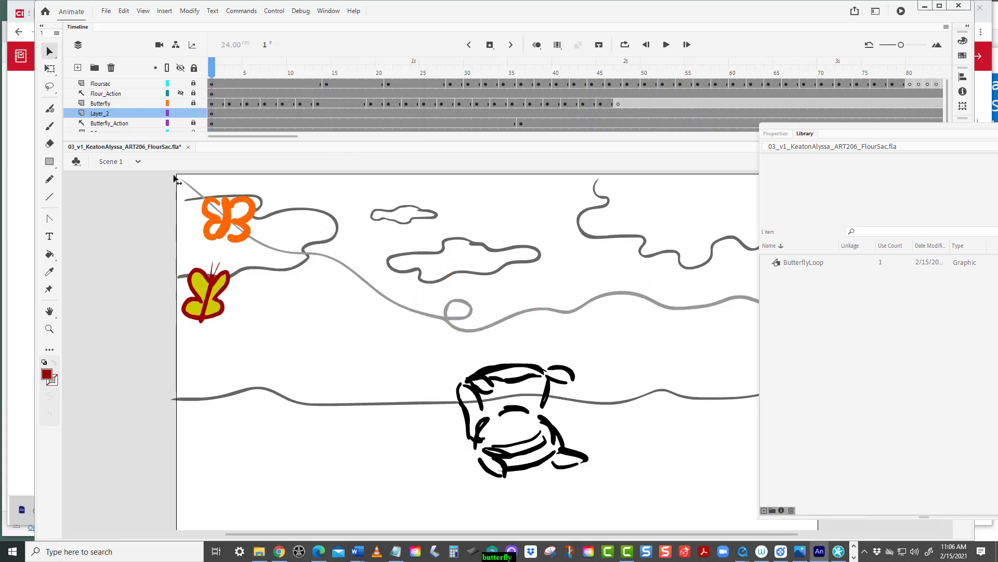
pyautogui.press('Return')
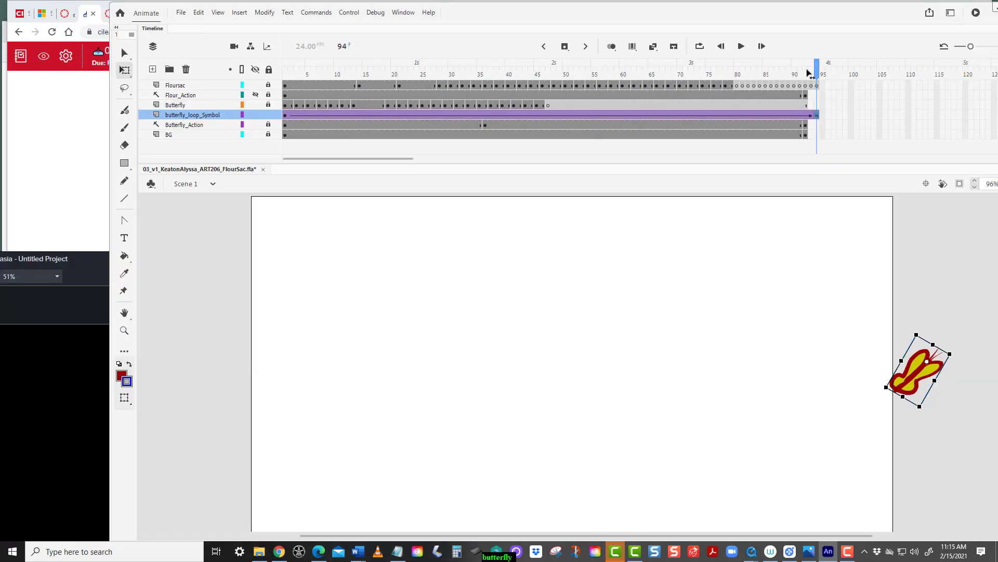
pyautogui.moveTo(810, 74); pyautogui.dragTo(240, 137)
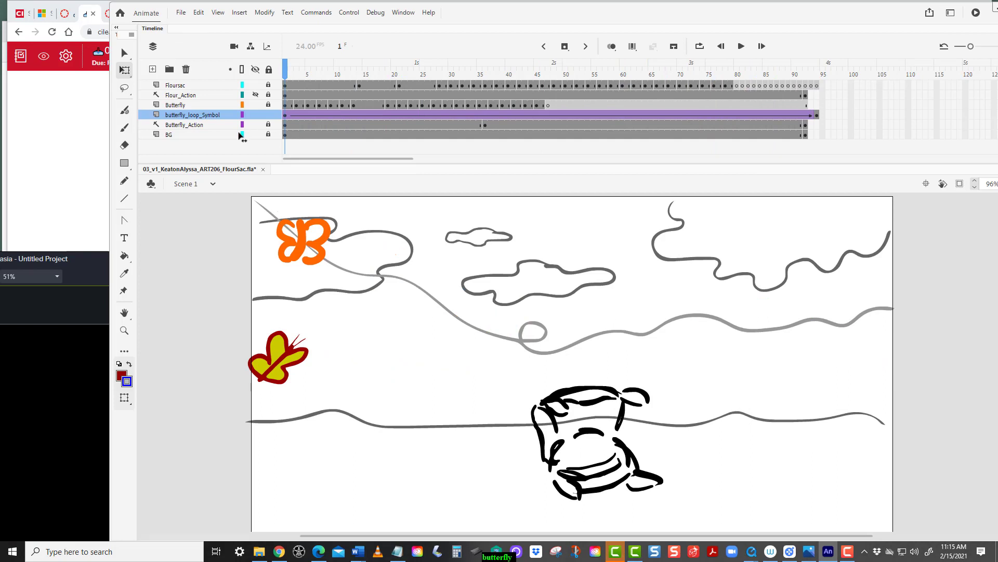
# Nudge the butterfly instance slightly at frame 1 and adjust it at the tween's last frame 94.
pyautogui.click(276, 374)
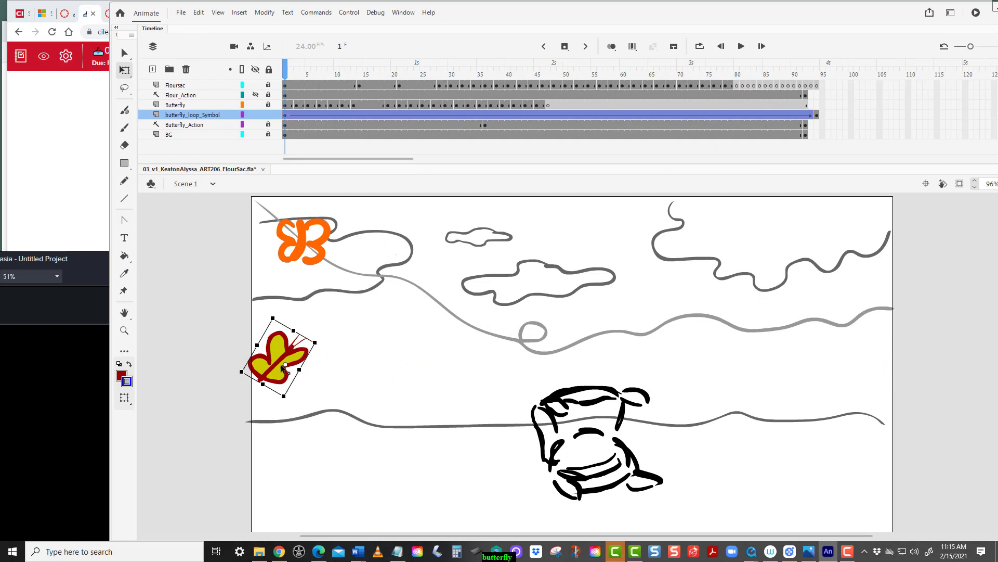
pyautogui.moveTo(281, 366)
pyautogui.mouseDown()
pyautogui.moveTo(274, 359)
pyautogui.moveTo(298, 354)
pyautogui.moveTo(283, 355)
pyautogui.mouseUp()
pyautogui.click(817, 115)
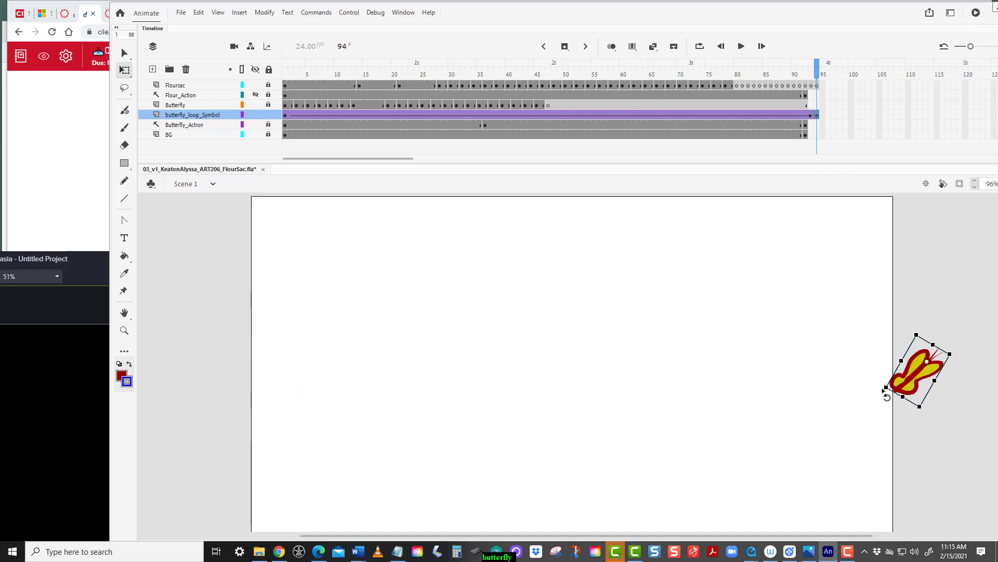
pyautogui.moveTo(884, 393)
pyautogui.mouseDown()
pyautogui.moveTo(876, 376)
pyautogui.moveTo(930, 394)
pyautogui.moveTo(856, 383)
pyautogui.moveTo(843, 366)
pyautogui.moveTo(886, 393)
pyautogui.mouseUp()
# Remove the classic tween on the butterfly_loop_Symbol layer and create a classic tween again.
pyautogui.rightClick(585, 115)
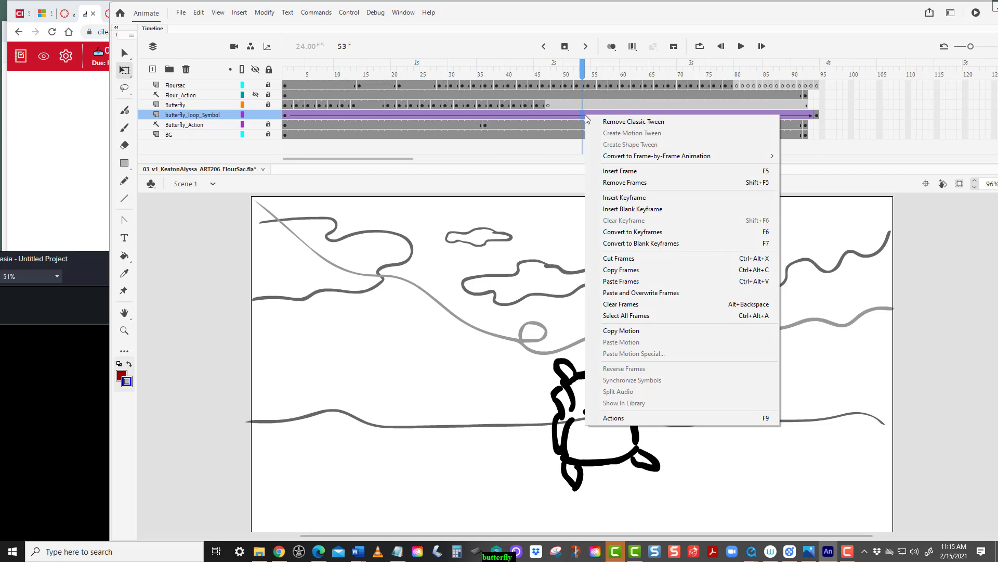
pyautogui.click(648, 122)
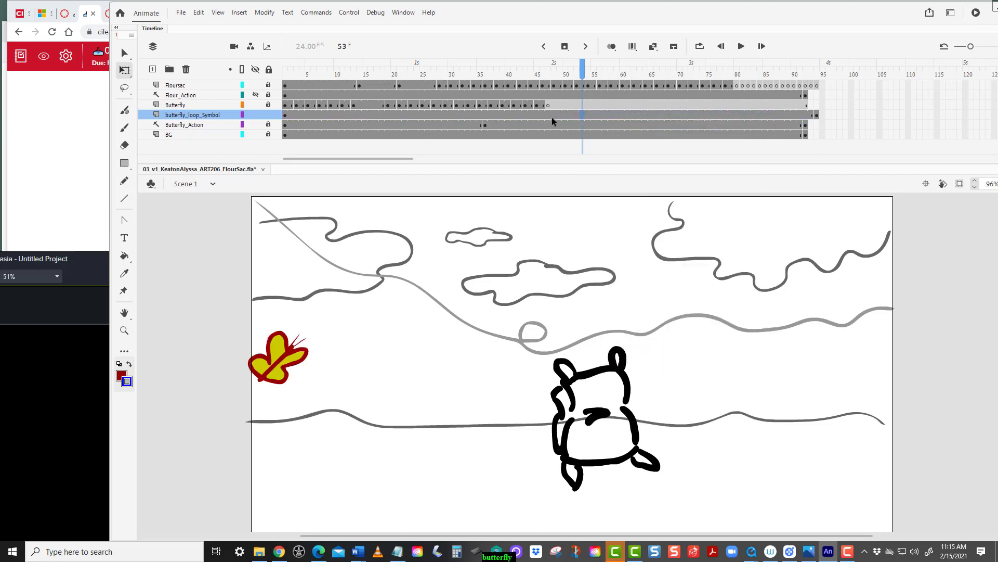
pyautogui.rightClick(554, 114)
pyautogui.click(580, 122)
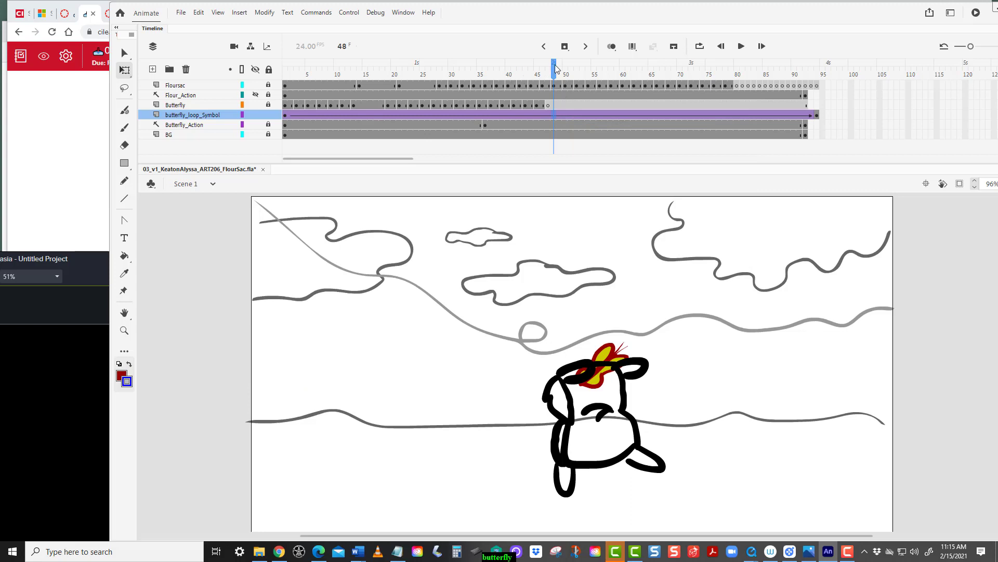
pyautogui.moveTo(556, 69); pyautogui.dragTo(285, 69)
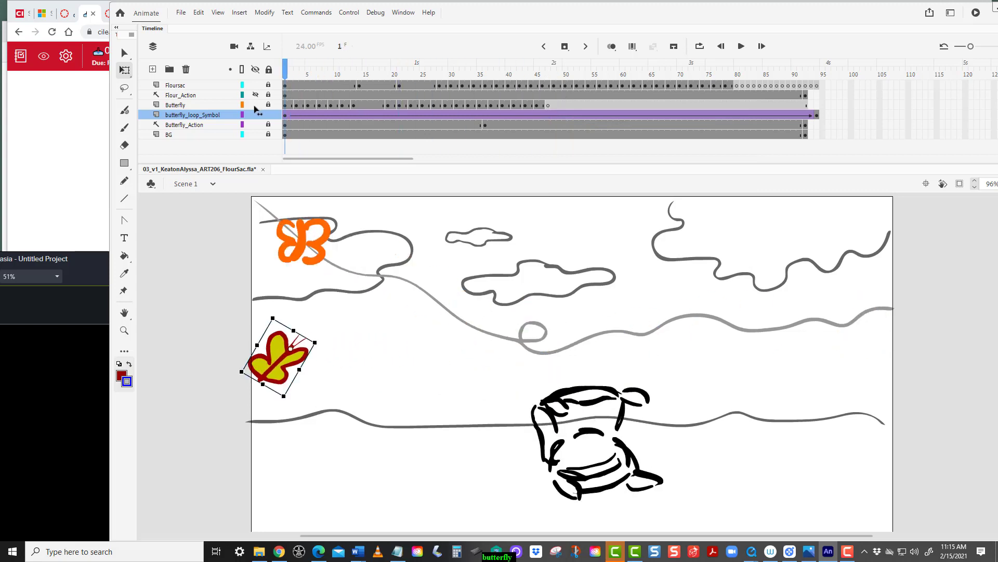
pyautogui.moveTo(255, 106)
pyautogui.mouseDown()
pyautogui.moveTo(319, 107)
pyautogui.moveTo(254, 108)
pyautogui.mouseUp()
pyautogui.moveTo(624, 12); pyautogui.dragTo(609, 9)
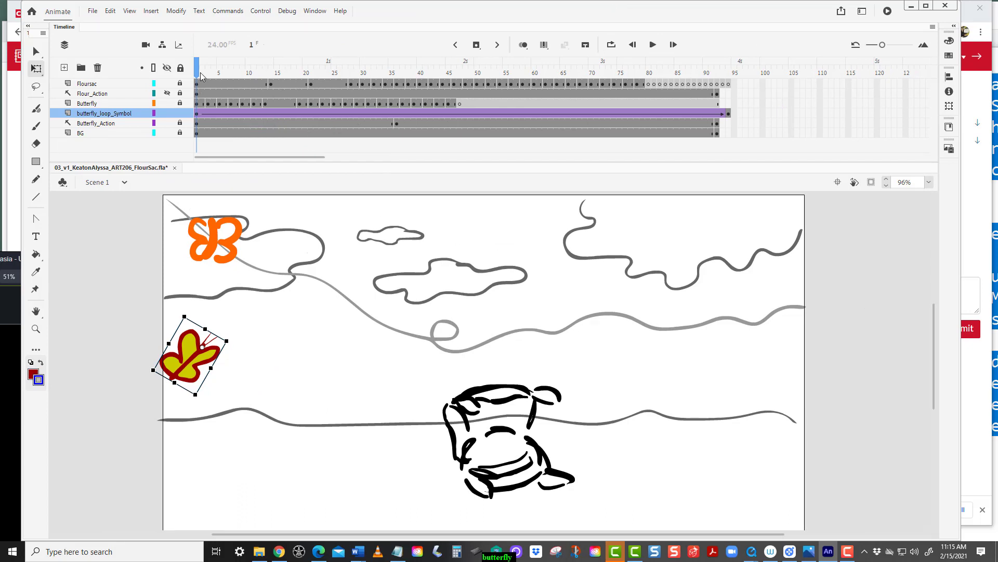
pyautogui.moveTo(209, 73); pyautogui.dragTo(158, 183)
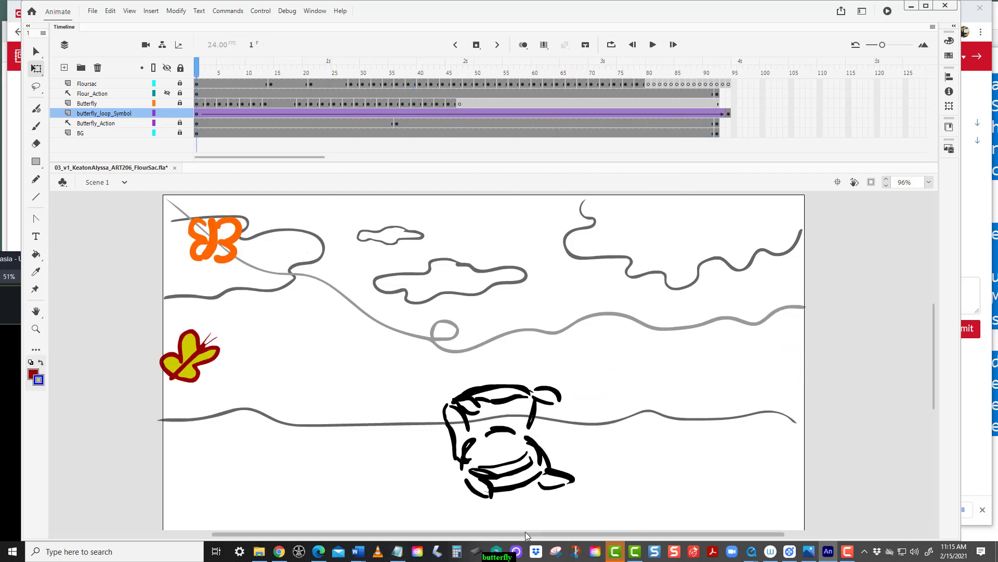
# Select the butterfly instance on frame 1 and open its object properties.
pyautogui.click(953, 507)
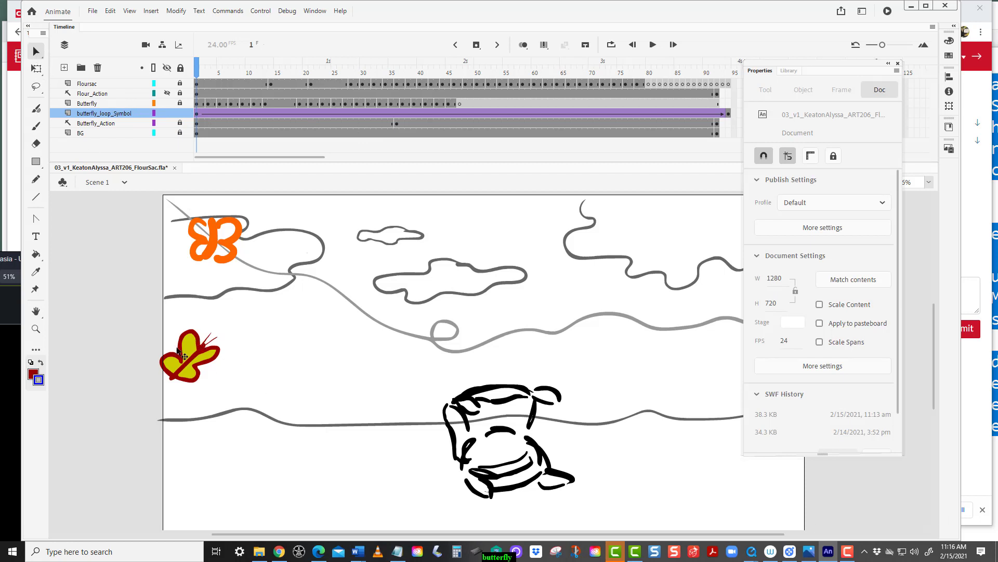
pyautogui.click(202, 359)
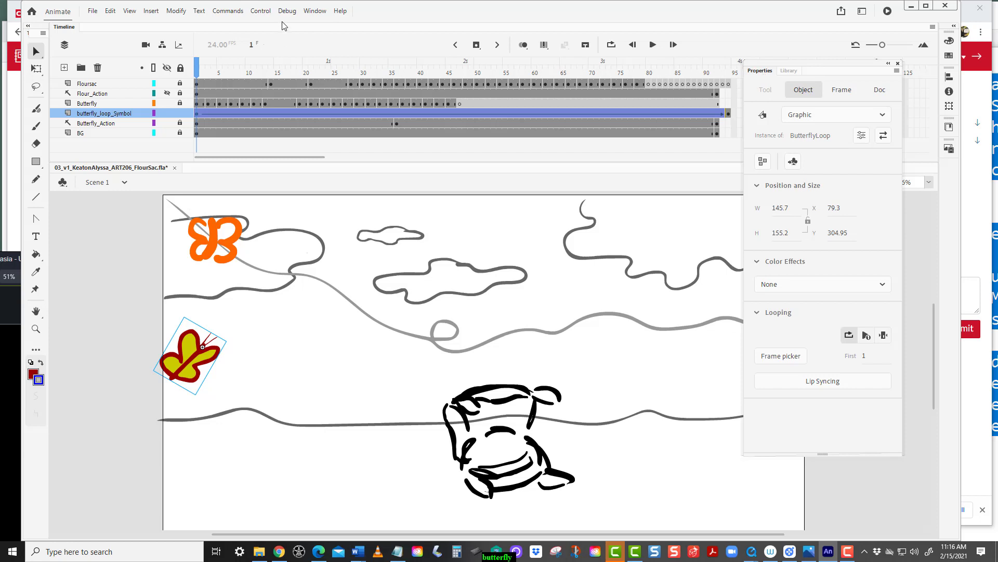
pyautogui.click(314, 11)
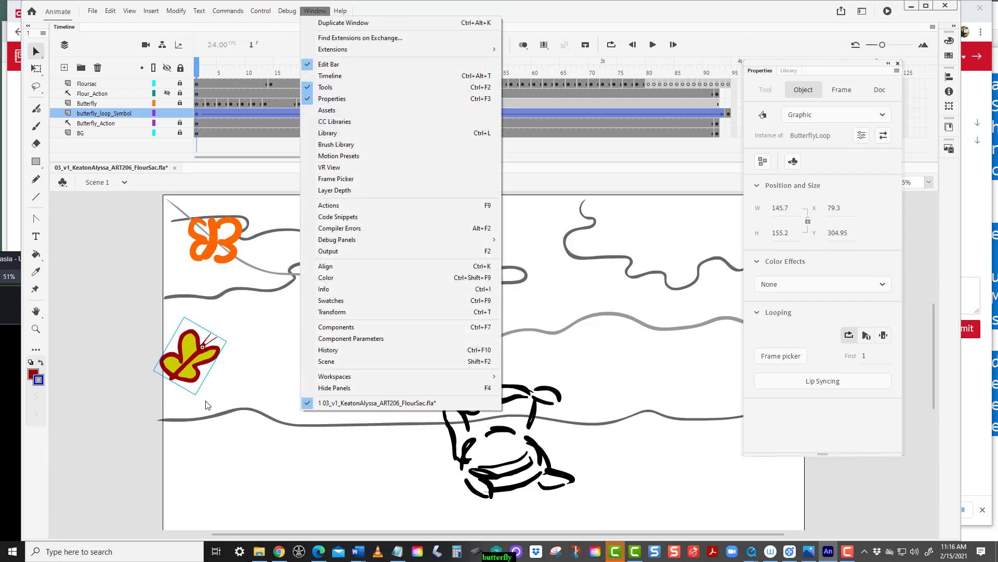
pyautogui.click(775, 318)
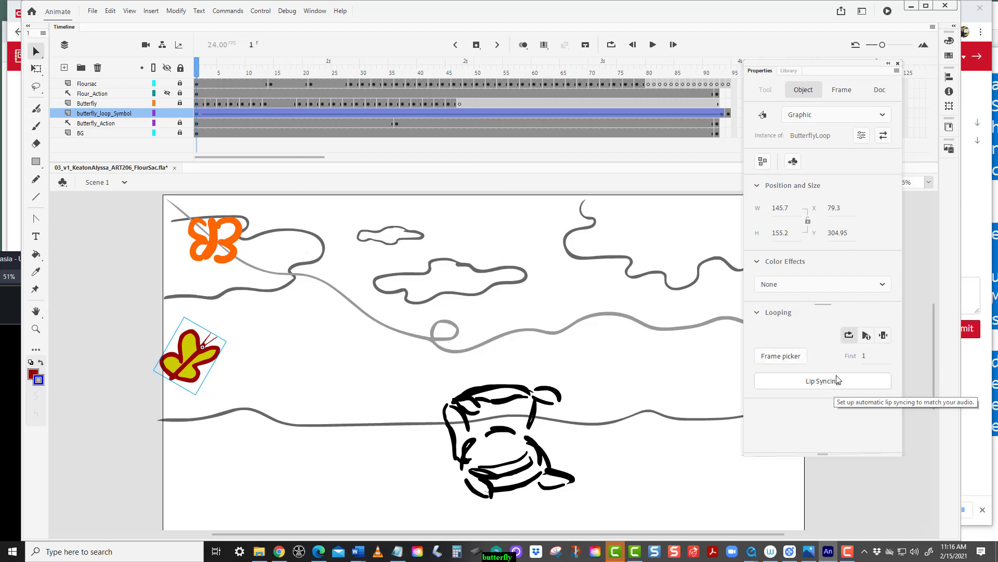
# Try the Play Once and Single Frame looping options on the instance, then set it back to Loop.
pyautogui.click(758, 313)
pyautogui.click(758, 313)
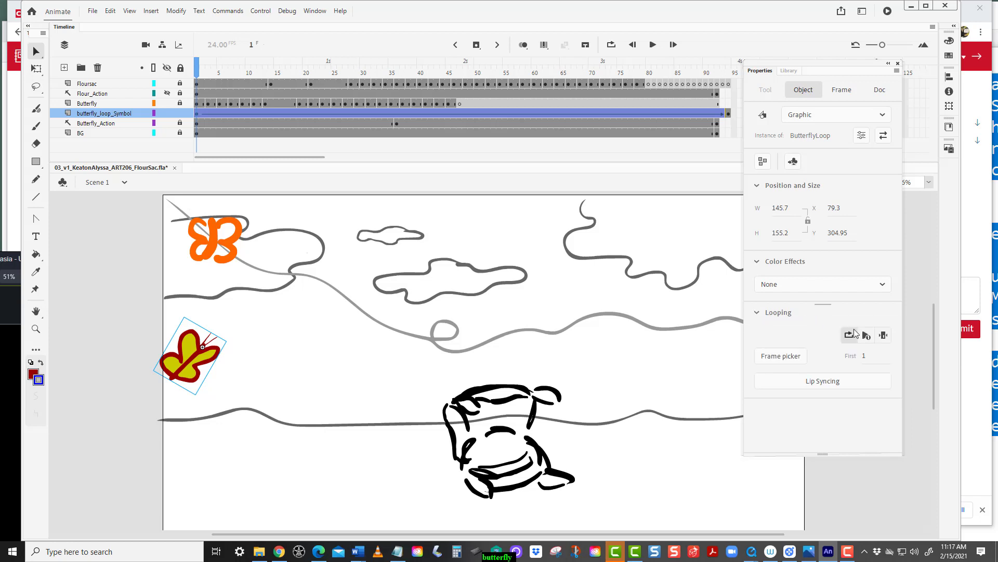
pyautogui.click(866, 336)
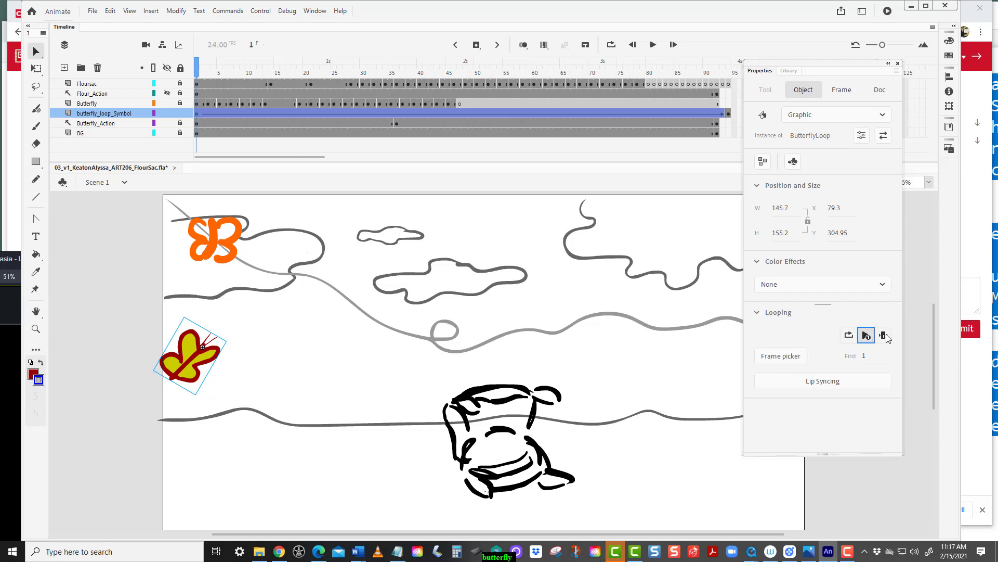
pyautogui.click(885, 336)
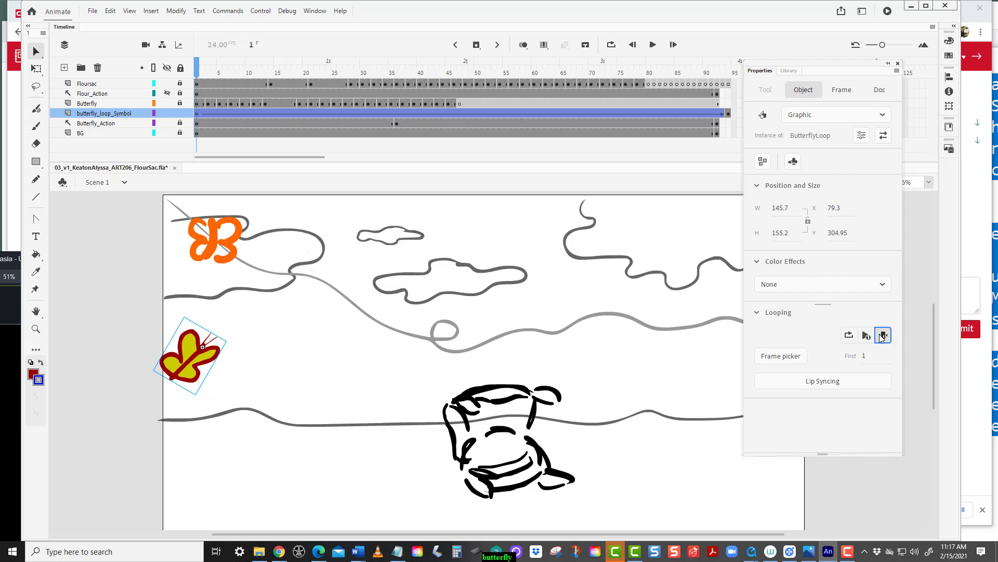
pyautogui.click(850, 336)
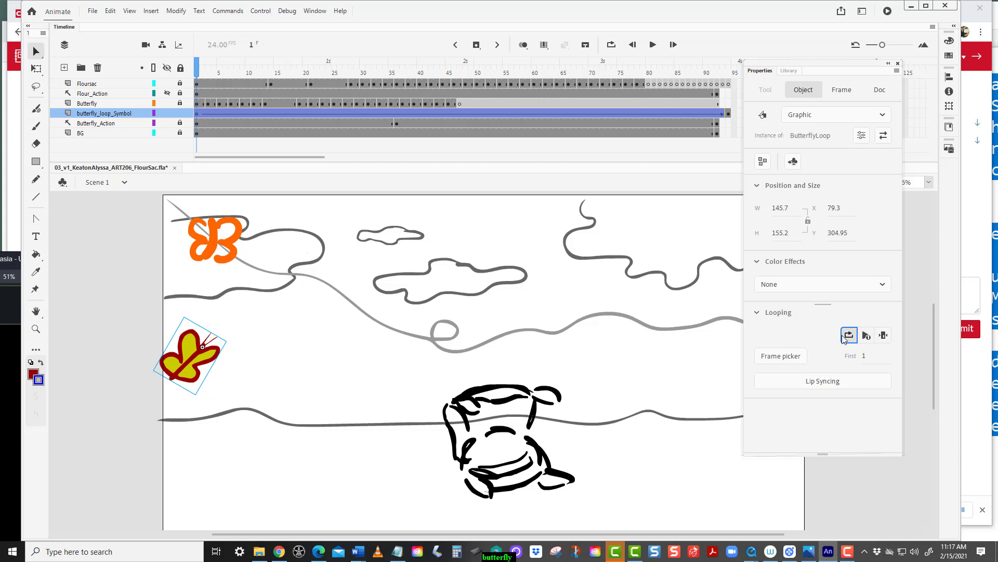
# Inspect the Lip Syncing dialog and the Frame Picker, keeping the Frame Picker mode on Loop.
pyautogui.click(832, 382)
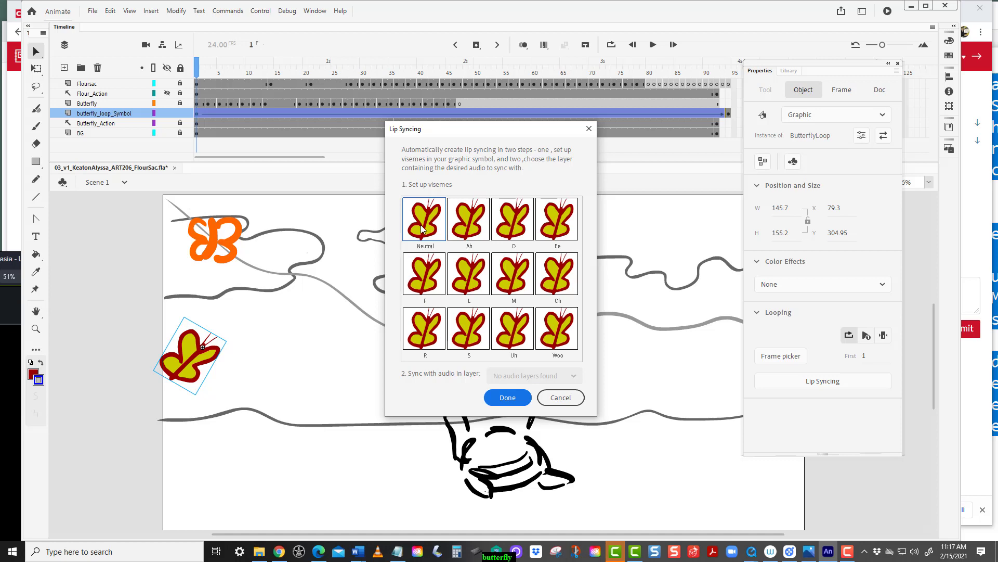
pyautogui.press('Escape')
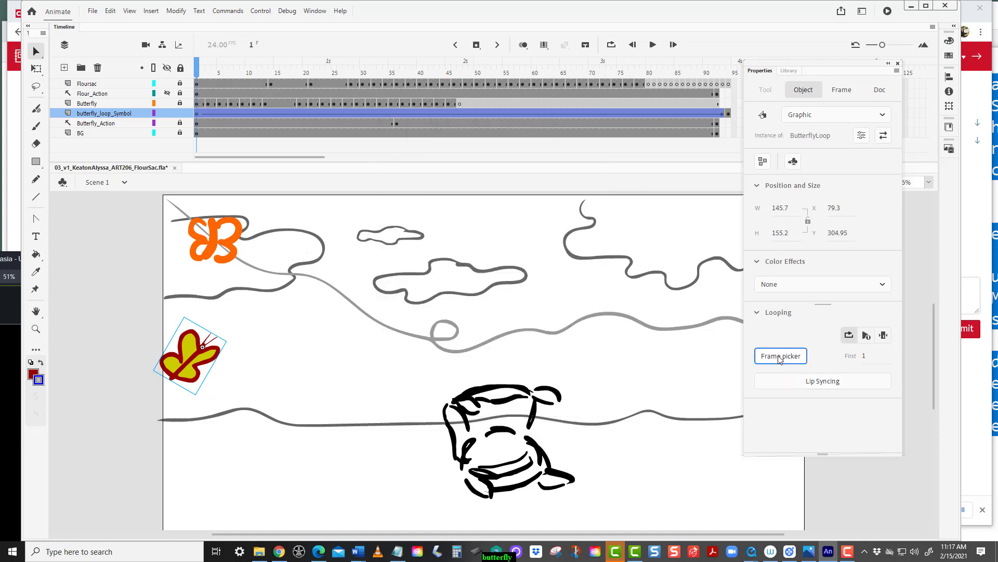
pyautogui.click(781, 356)
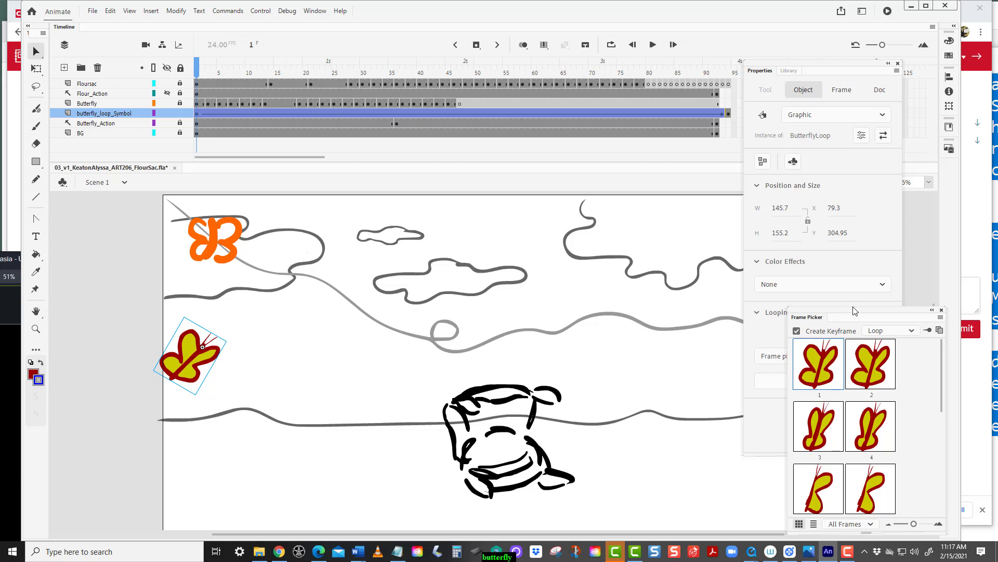
pyautogui.click(913, 331)
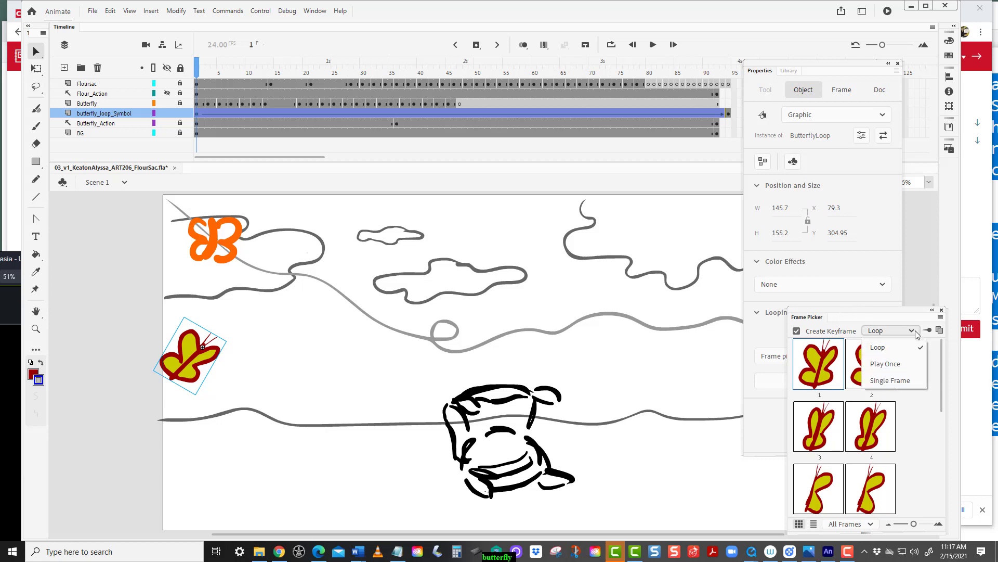
pyautogui.click(879, 348)
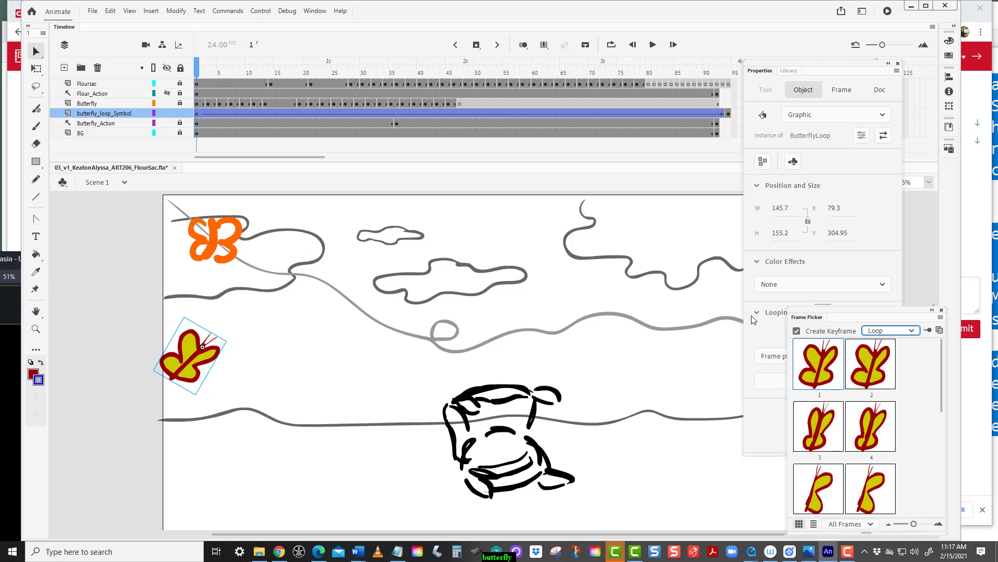
pyautogui.click(759, 321)
pyautogui.click(759, 320)
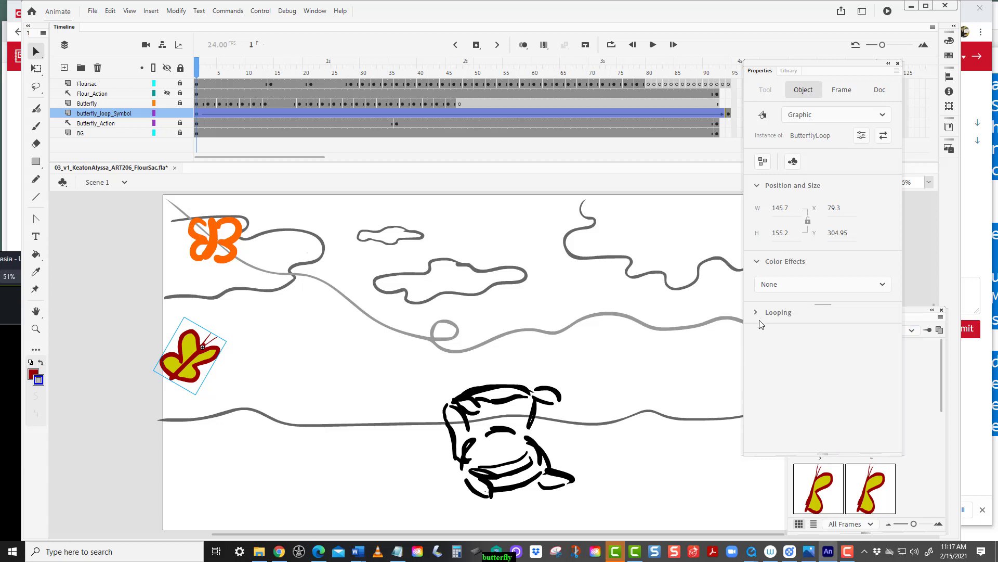
pyautogui.click(845, 555)
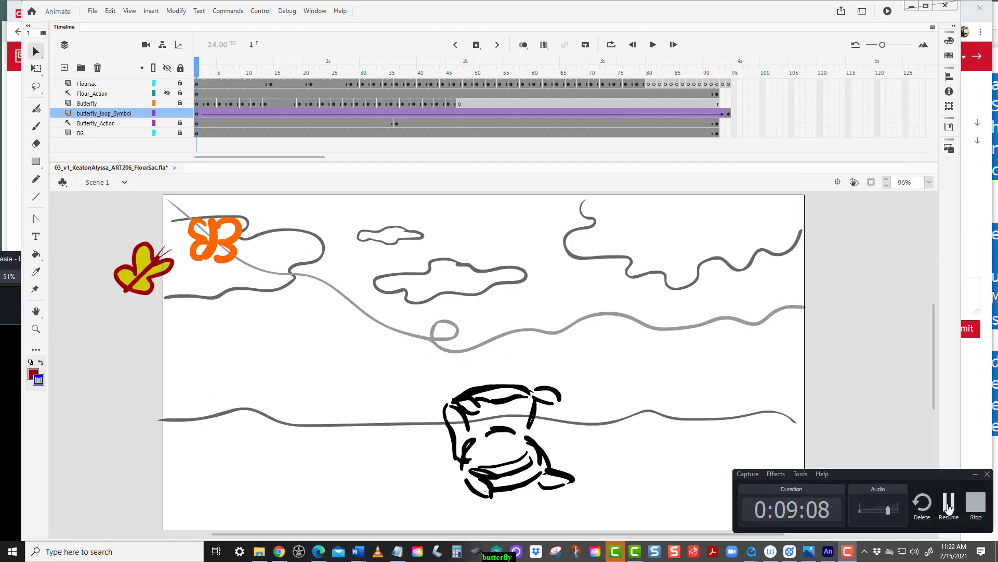
pyautogui.click(948, 507)
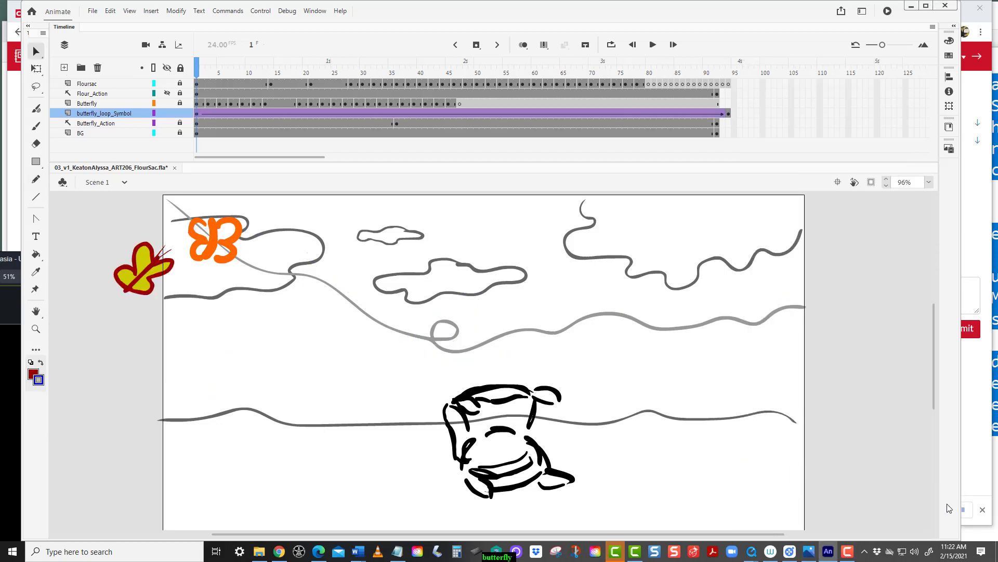
pyautogui.moveTo(848, 553)
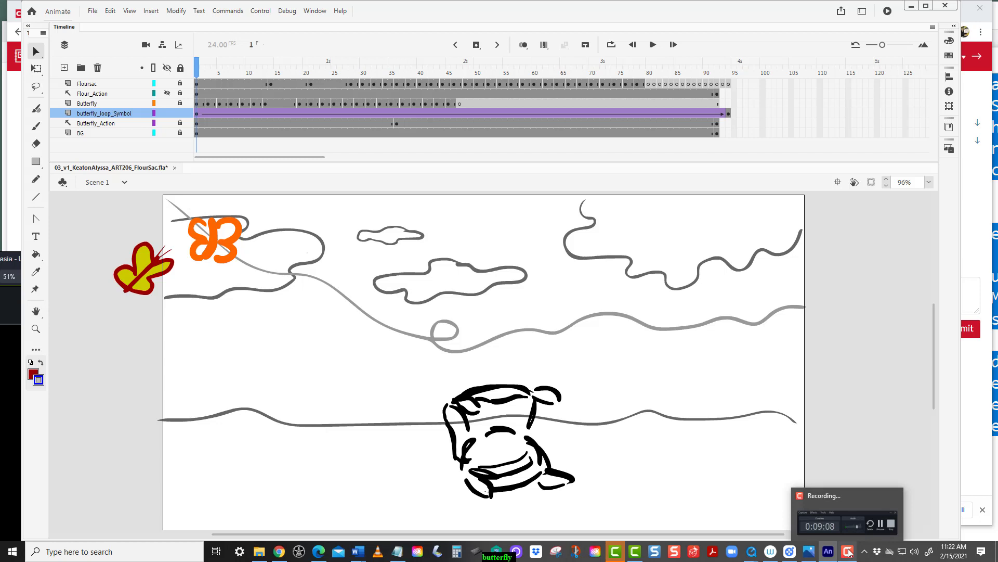
# Add a classic motion guide layer to the butterfly_loop_Symbol layer.
pyautogui.click(848, 553)
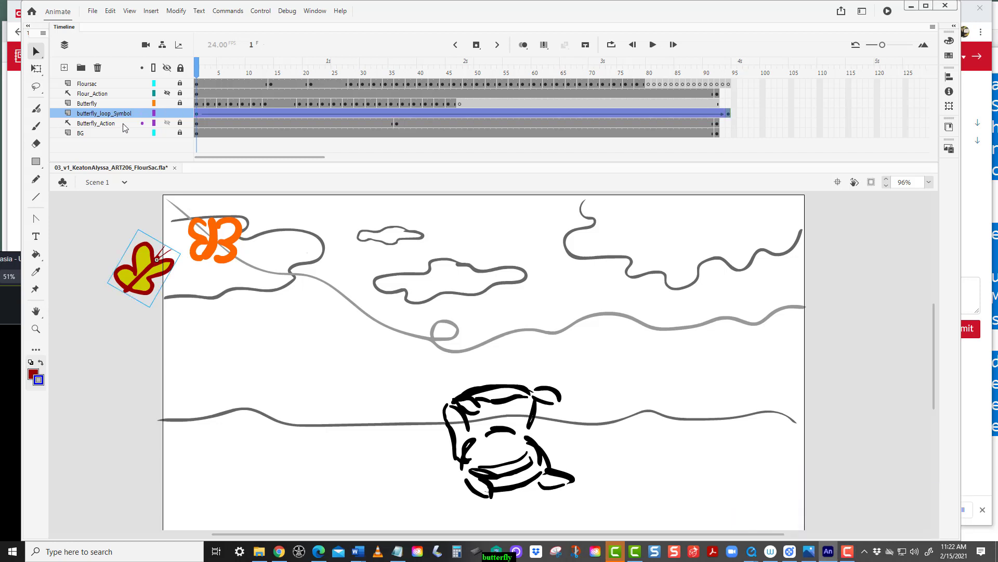
pyautogui.rightClick(133, 114)
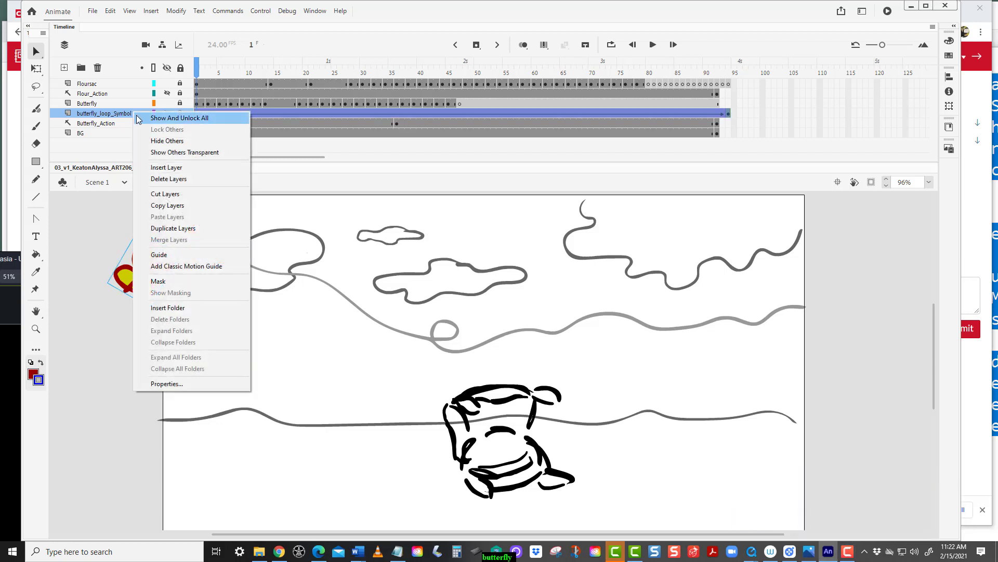
pyautogui.click(191, 267)
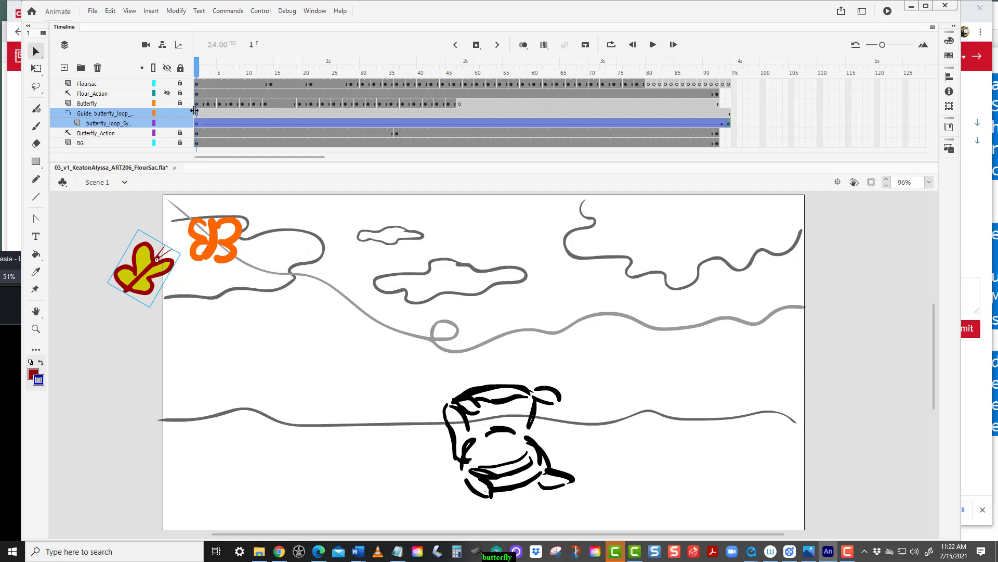
pyautogui.moveTo(197, 112); pyautogui.dragTo(195, 120)
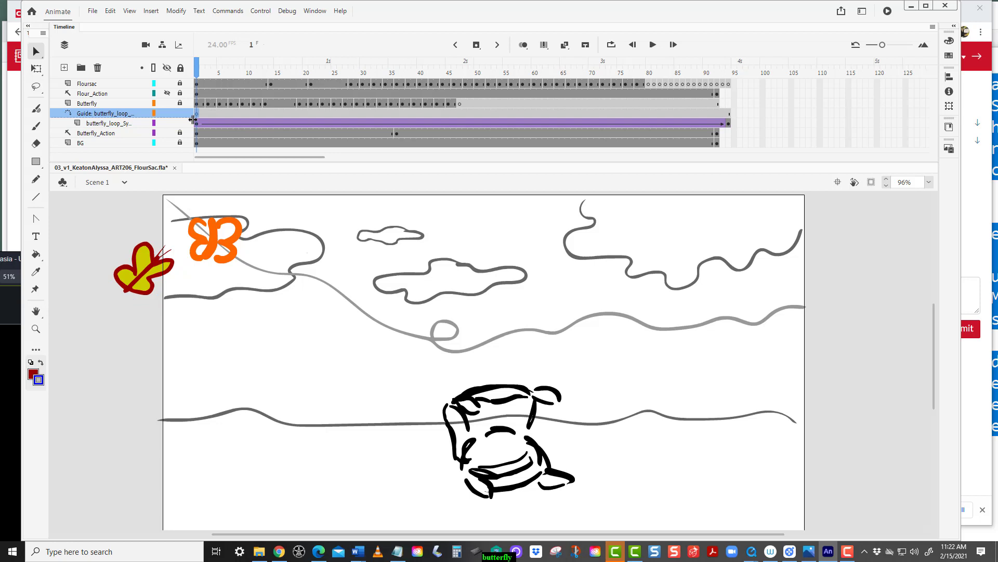
# Draw a winding motion path with a loop on the guide layer with the Pencil tool, from the butterfly across the stage.
pyautogui.click(37, 181)
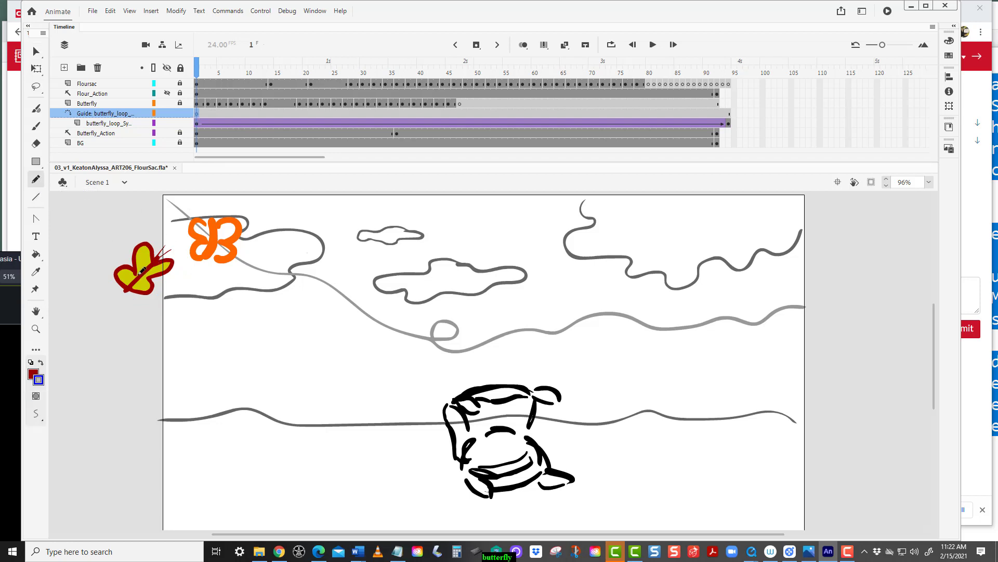
pyautogui.moveTo(145, 269)
pyautogui.mouseDown()
pyautogui.moveTo(171, 243)
pyautogui.moveTo(231, 225)
pyautogui.moveTo(346, 230)
pyautogui.moveTo(382, 247)
pyautogui.moveTo(405, 323)
pyautogui.moveTo(459, 321)
pyautogui.moveTo(469, 294)
pyautogui.moveTo(428, 298)
pyautogui.moveTo(398, 326)
pyautogui.moveTo(407, 350)
pyautogui.moveTo(606, 301)
pyautogui.moveTo(742, 365)
pyautogui.moveTo(851, 372)
pyautogui.mouseUp()
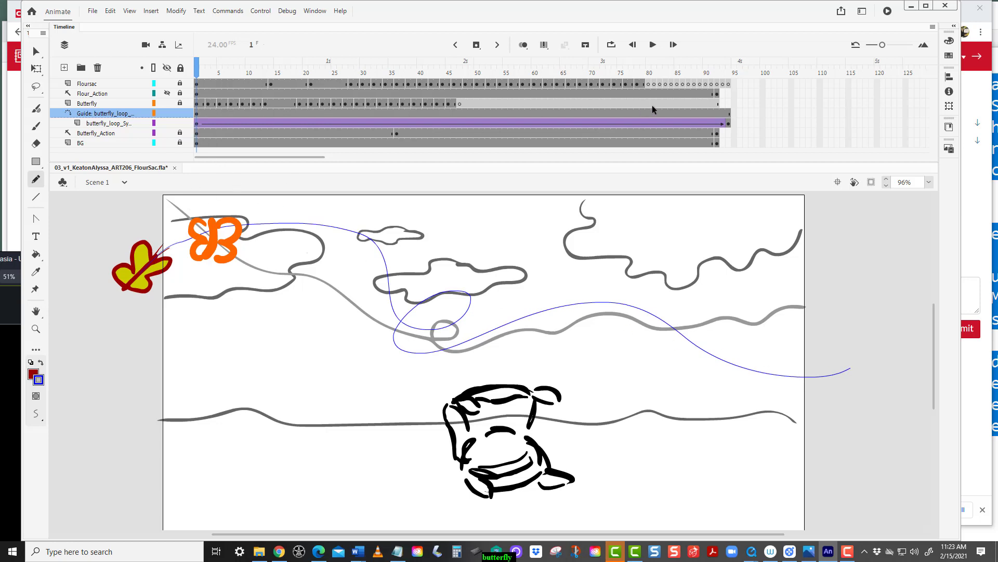
# Snap the butterfly instance on frame 1 to the start of the motion path.
pyautogui.click(197, 133)
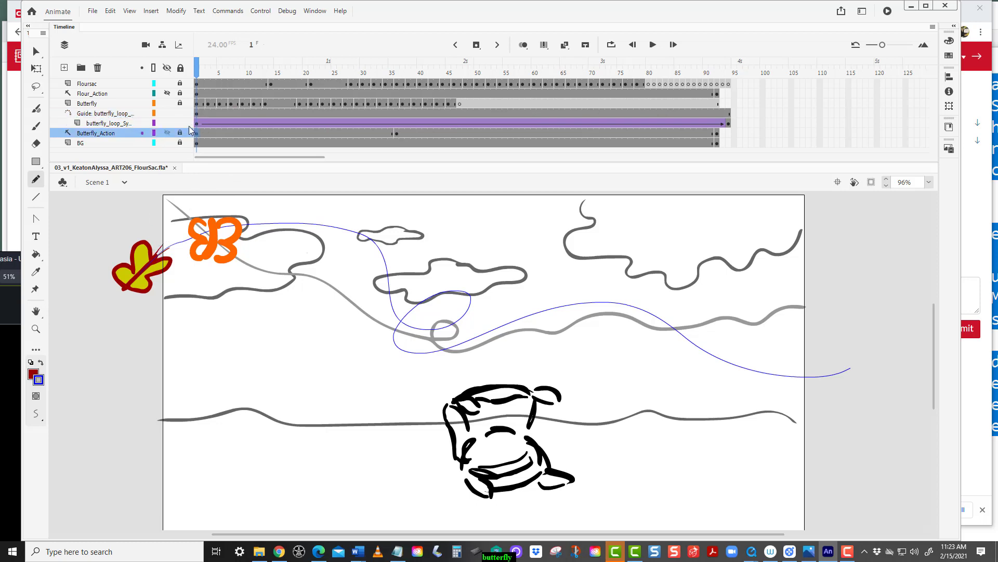
pyautogui.press('v')
pyautogui.moveTo(141, 258); pyautogui.dragTo(127, 279)
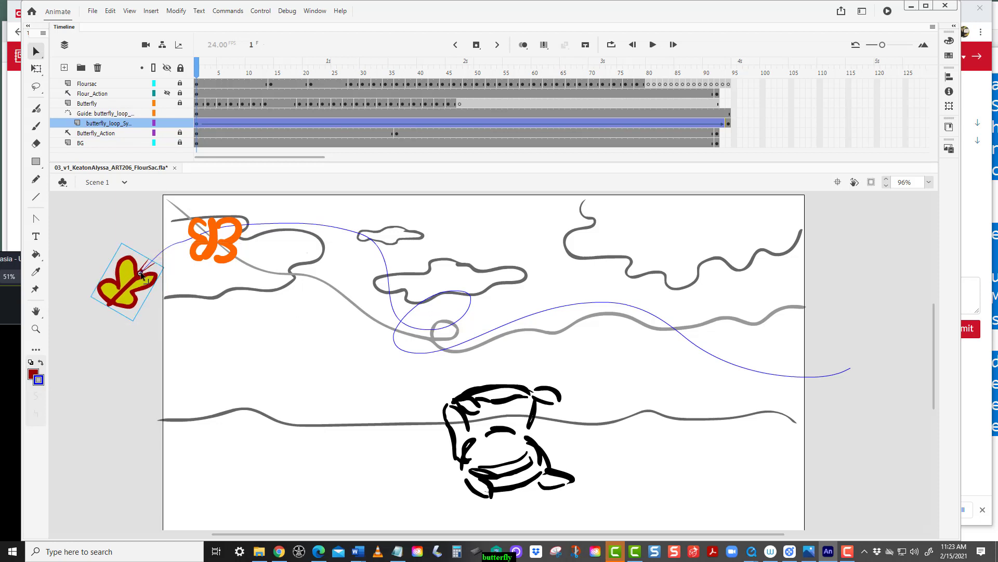
# Snap the butterfly instance on the tween's last frame to the end of the motion path.
pyautogui.click(730, 125)
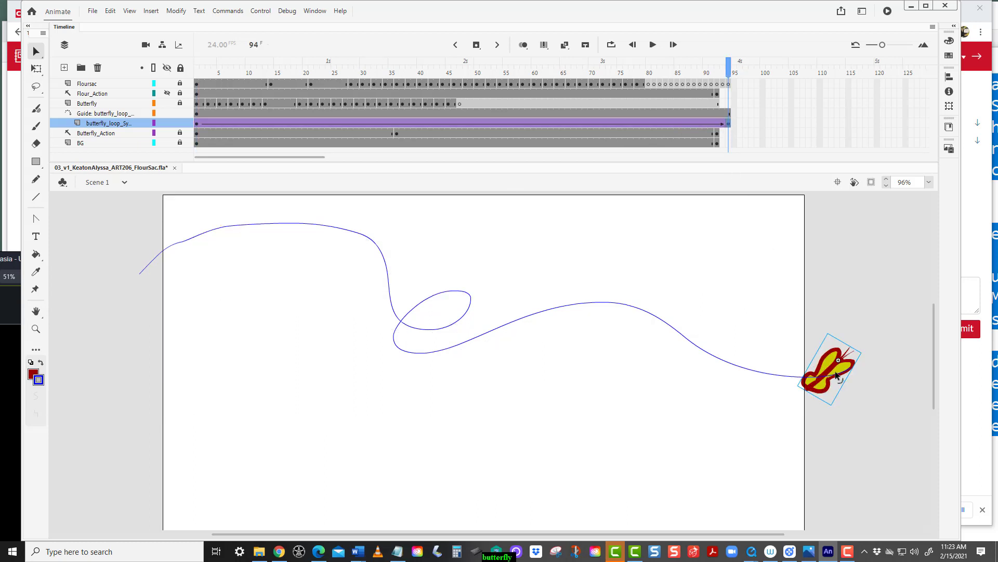
pyautogui.moveTo(819, 373)
pyautogui.mouseDown()
pyautogui.moveTo(807, 386)
pyautogui.moveTo(837, 372)
pyautogui.mouseUp()
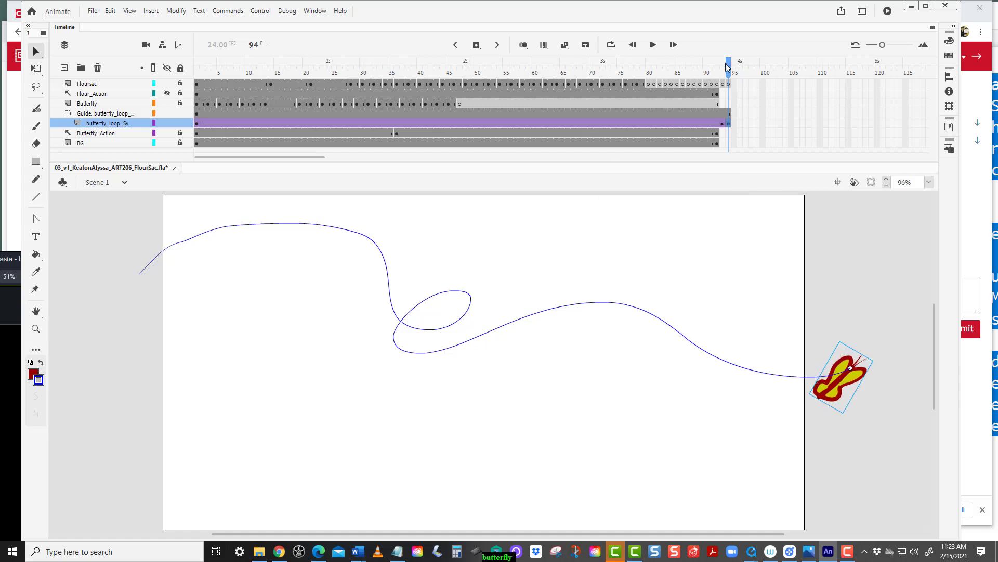
# Move the tween's ending keyframe on the butterfly_loop_Symbol layer to frame 70 and return to frame 1.
pyautogui.moveTo(727, 66); pyautogui.dragTo(743, 193)
pyautogui.click(728, 124)
pyautogui.moveTo(728, 124); pyautogui.dragTo(700, 125)
pyautogui.moveTo(614, 127); pyautogui.dragTo(569, 124)
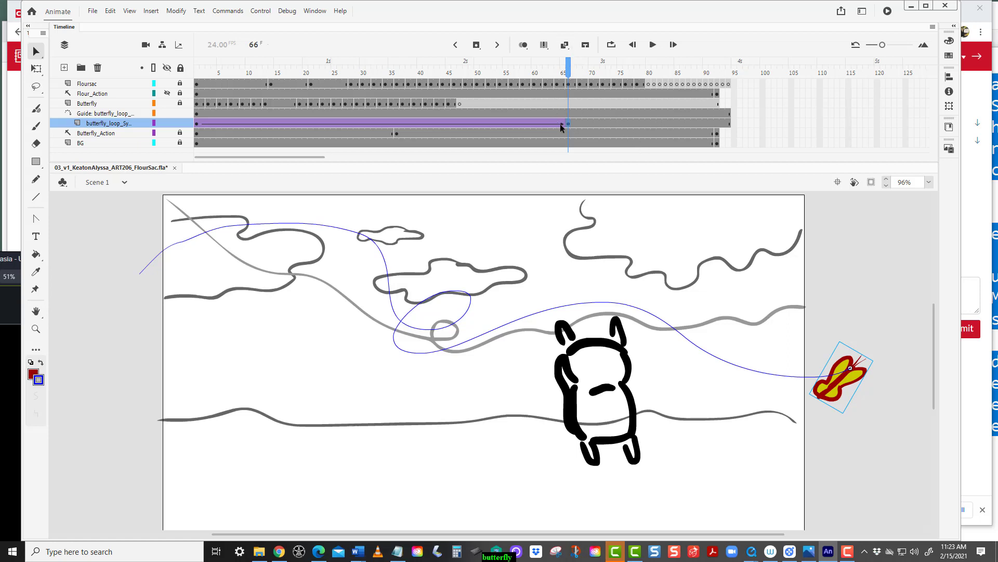
pyautogui.moveTo(588, 121); pyautogui.dragTo(590, 120)
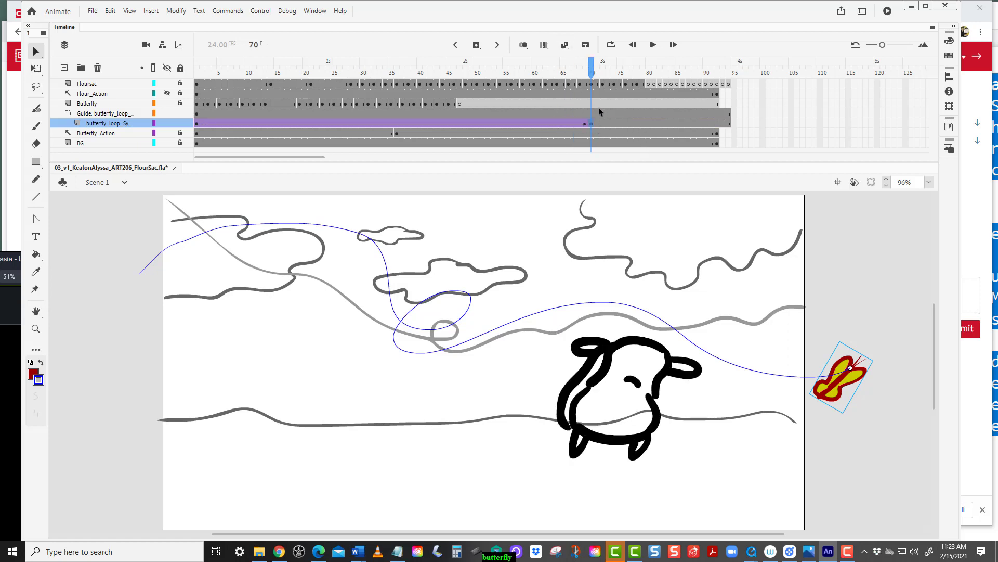
pyautogui.moveTo(591, 69); pyautogui.dragTo(174, 148)
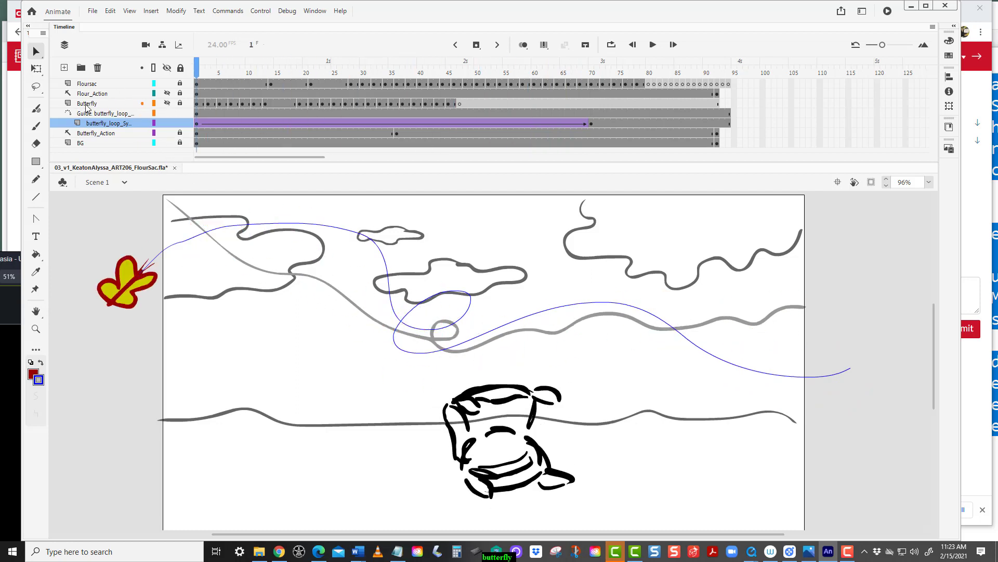
# Convert the Butterfly layer into a guide layer and test the movie.
pyautogui.rightClick(117, 106)
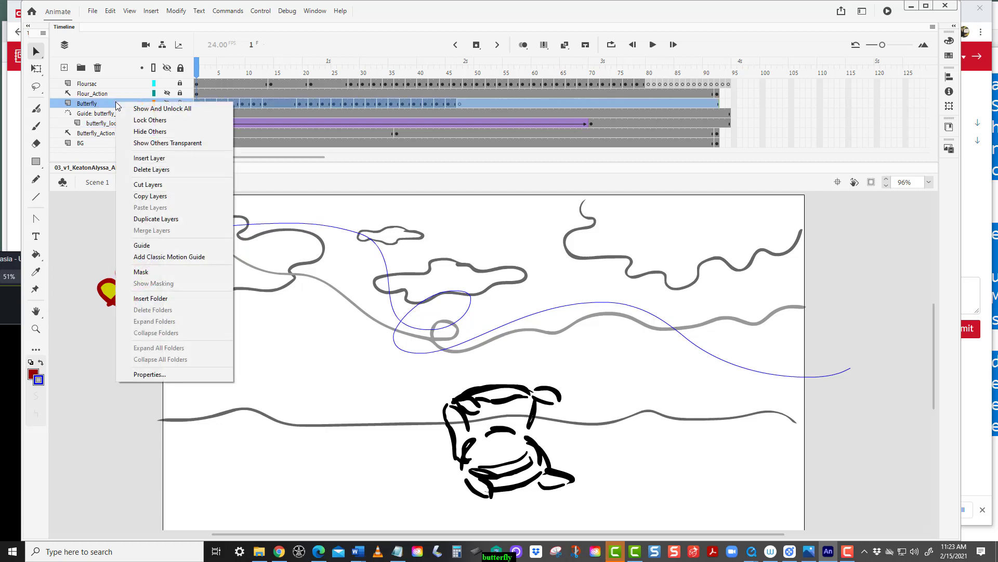
pyautogui.click(150, 244)
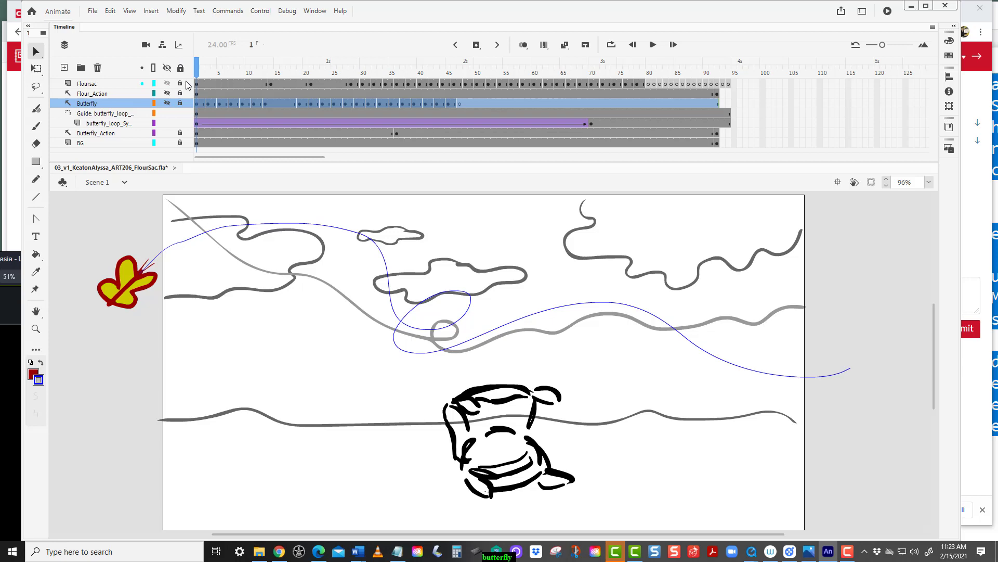
pyautogui.hotkey('ctrl', 'Return')
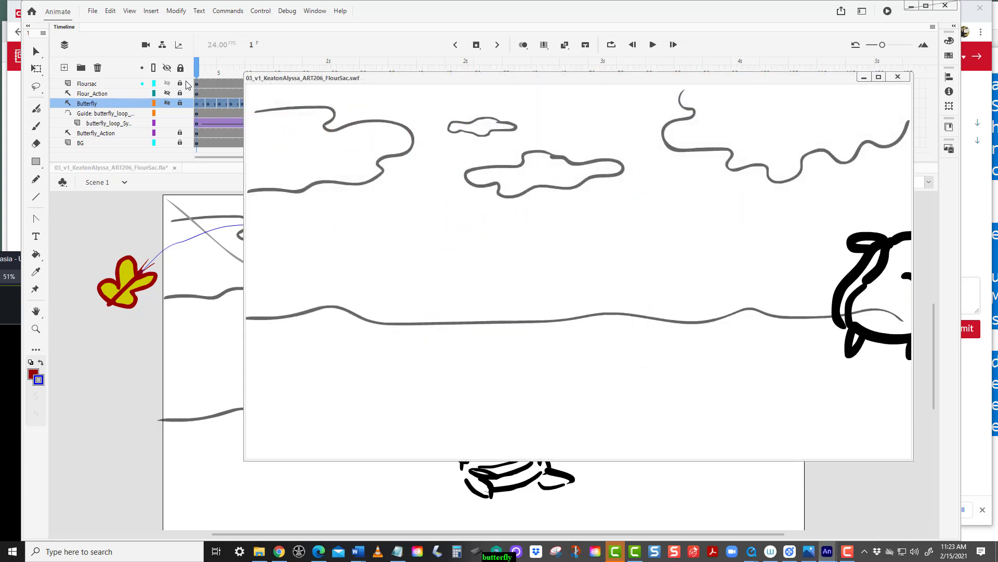
pyautogui.click(898, 76)
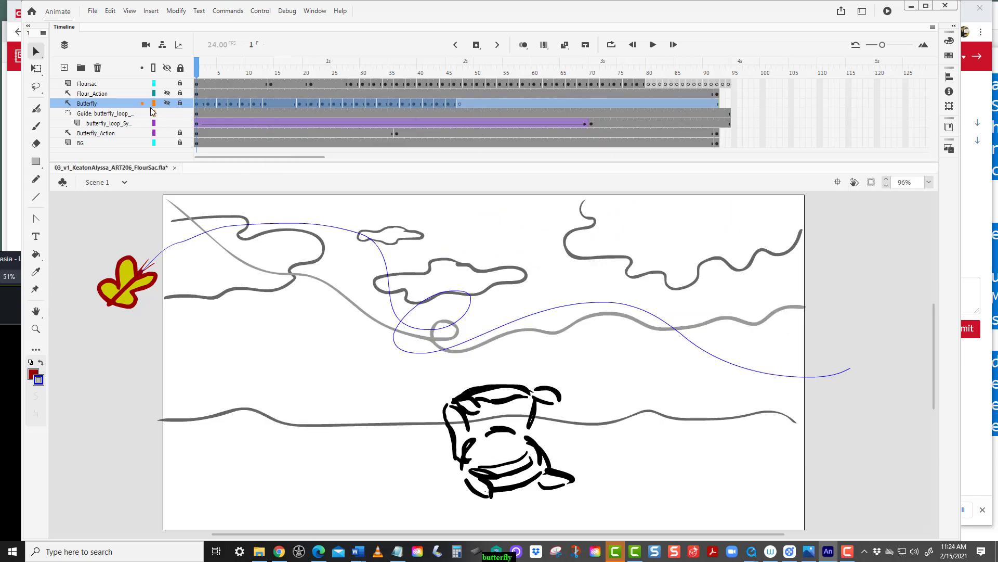
# Reshape the loop of the motion path on the guide layer by bending its curve.
pyautogui.click(197, 113)
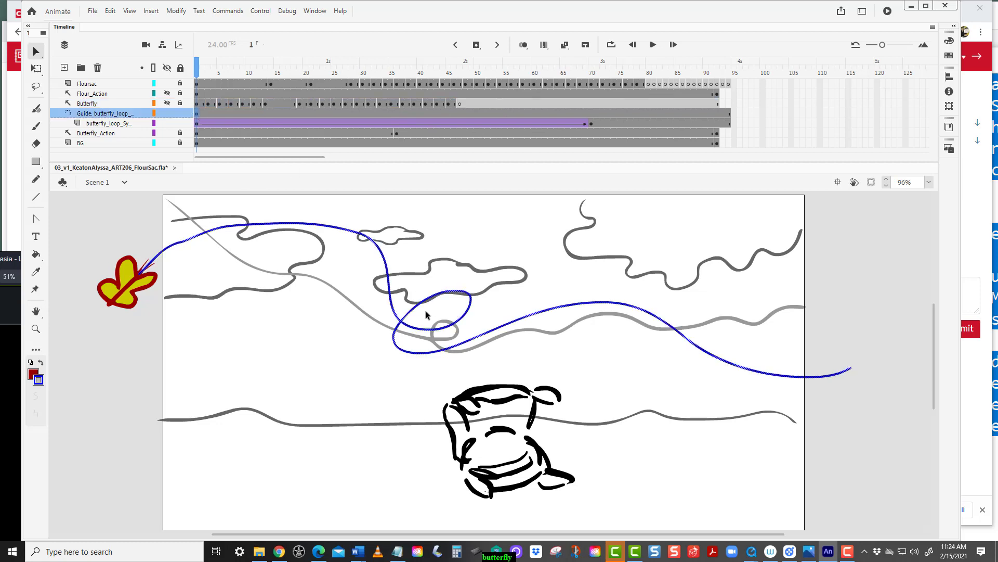
pyautogui.click(463, 269)
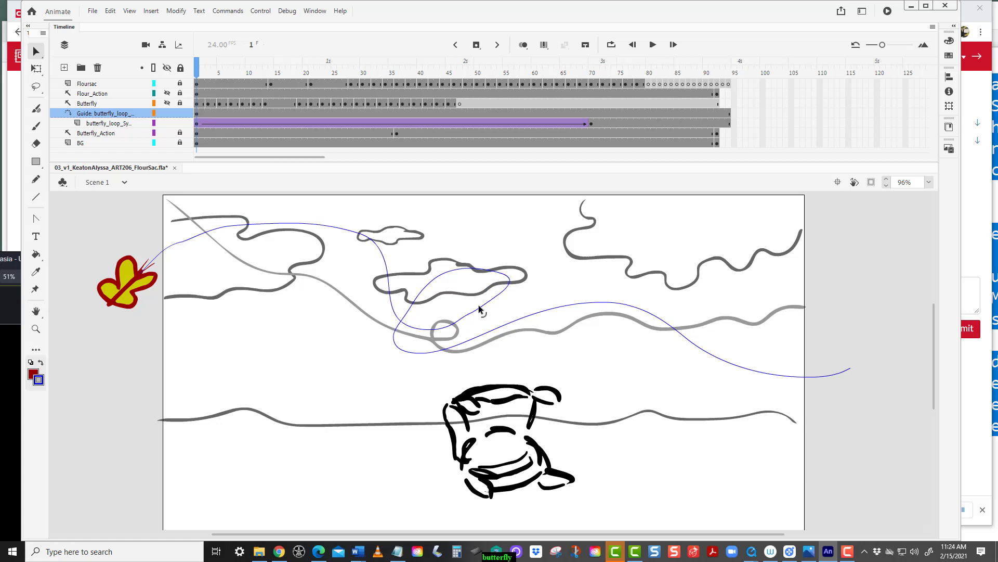
pyautogui.moveTo(478, 300); pyautogui.dragTo(484, 309)
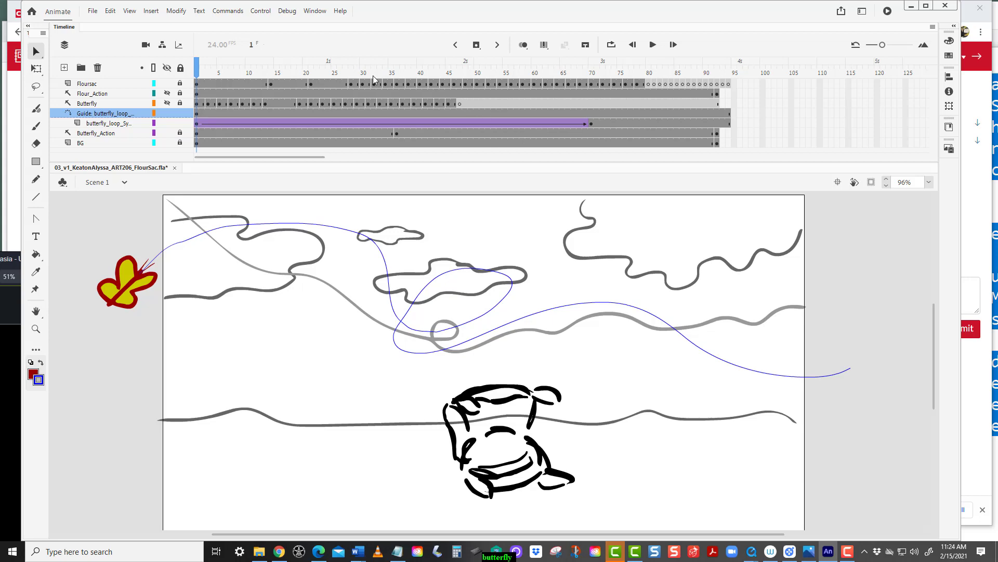
# Test the movie again and reposition the preview window to watch the butterfly follow the path.
pyautogui.hotkey('ctrl', 'Return')
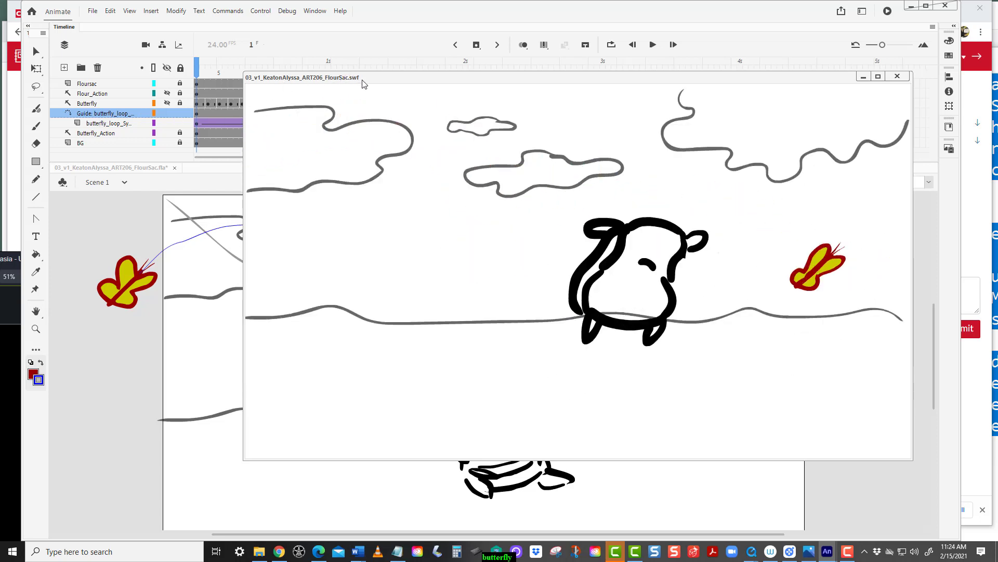
pyautogui.moveTo(362, 85); pyautogui.dragTo(191, 227)
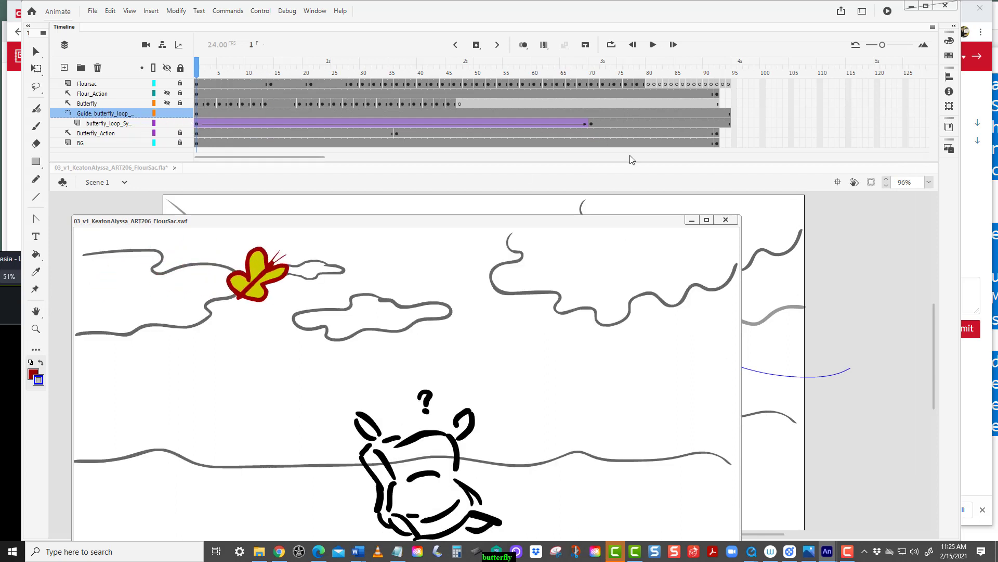